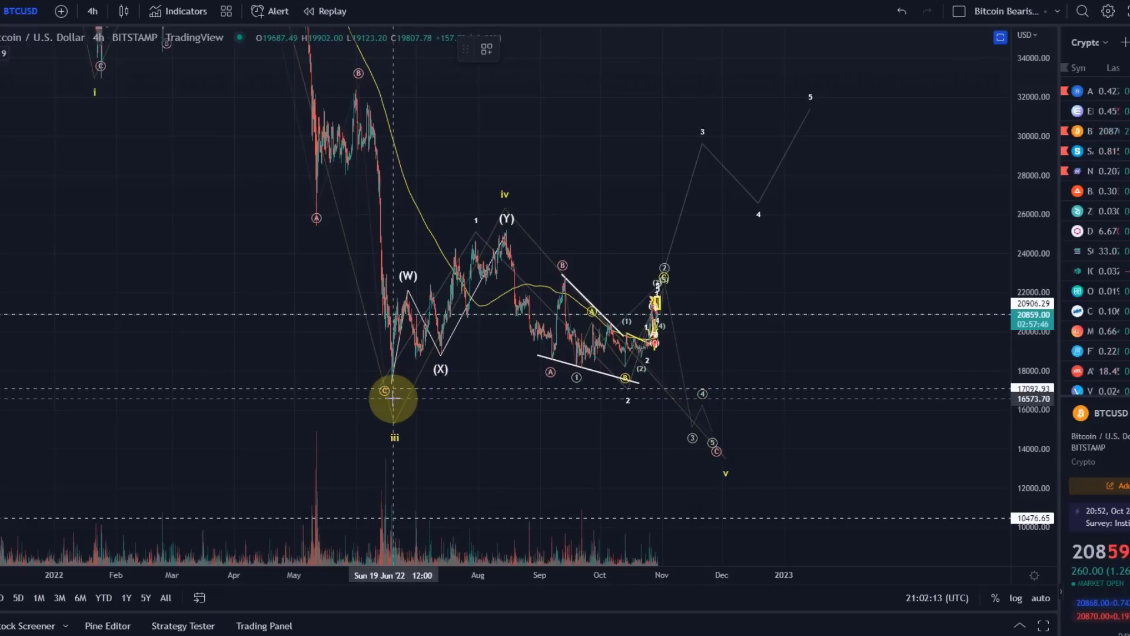
Step: Brush a yellow path from the June low through white waves 1, 2, 3, 4 and 5, and undo it
mouse_move(392, 398)
left_mouse_down()
mouse_move(382, 398)
mouse_move(455, 287)
mouse_move(472, 238)
left_mouse_up()
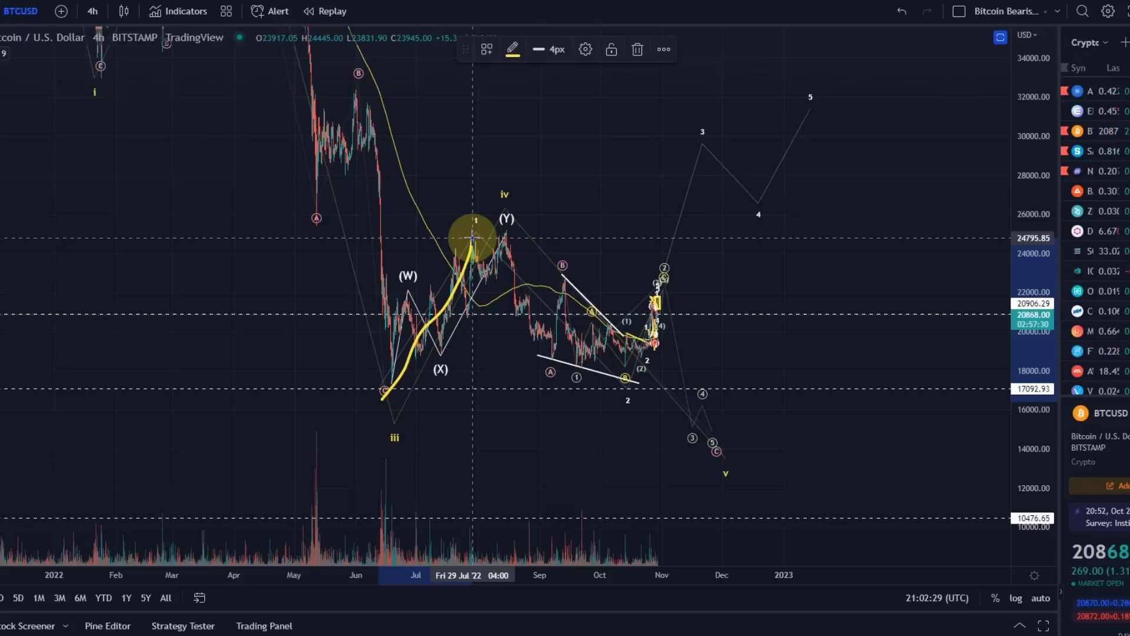
mouse_move(472, 238)
left_mouse_down()
mouse_move(559, 309)
mouse_move(626, 392)
left_mouse_up()
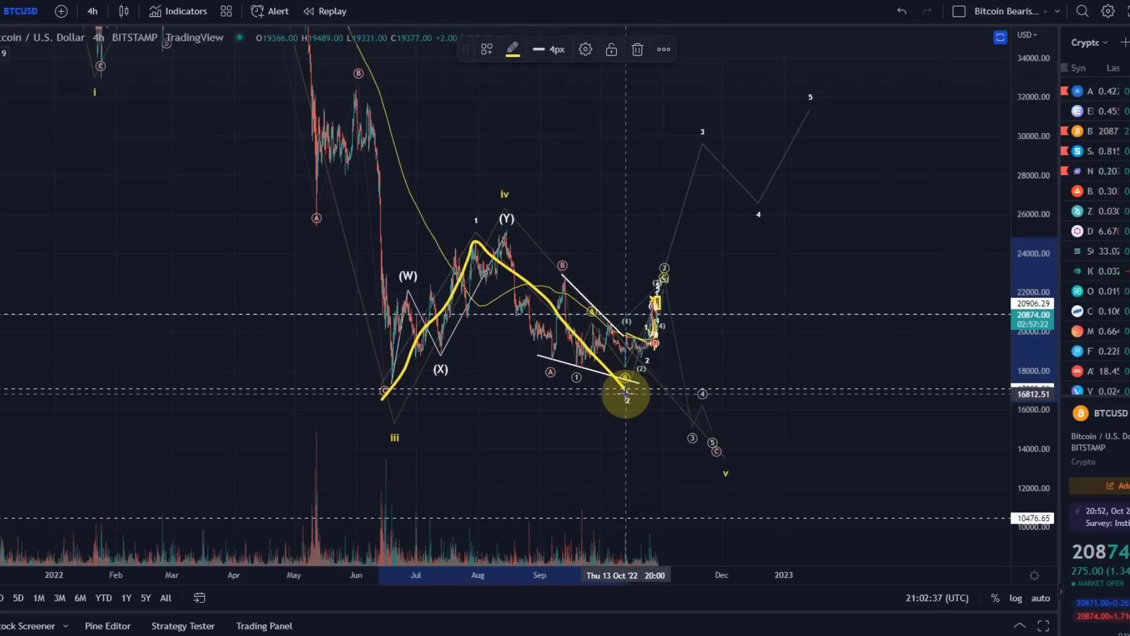
left_click_drag(626, 392, 702, 136)
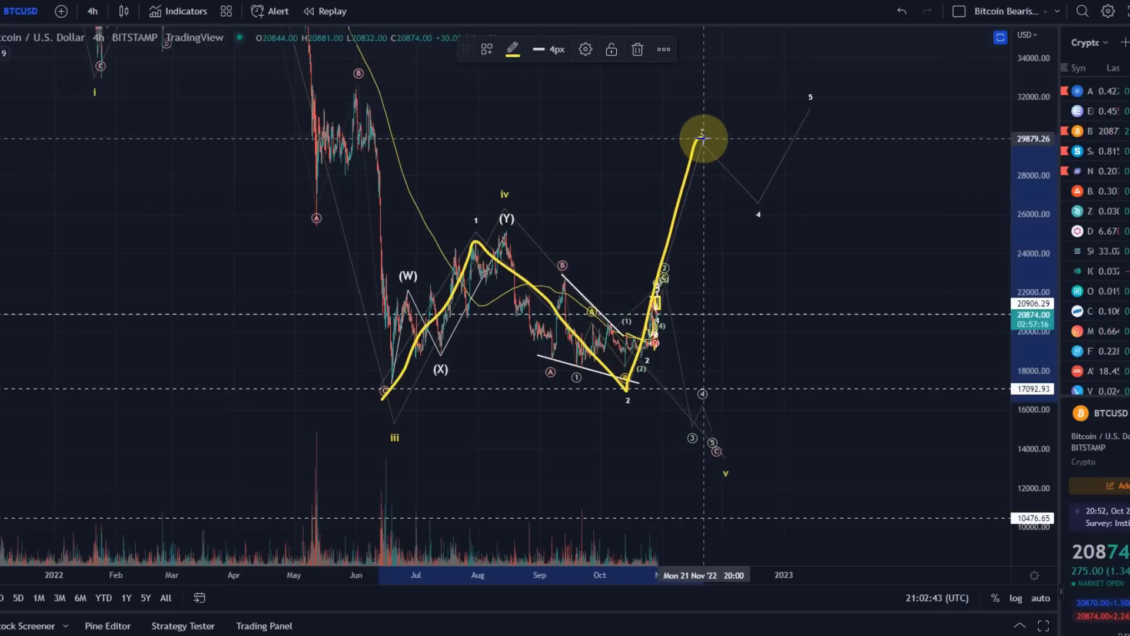
mouse_move(702, 136)
left_mouse_down()
mouse_move(757, 206)
mouse_move(842, 83)
left_mouse_up()
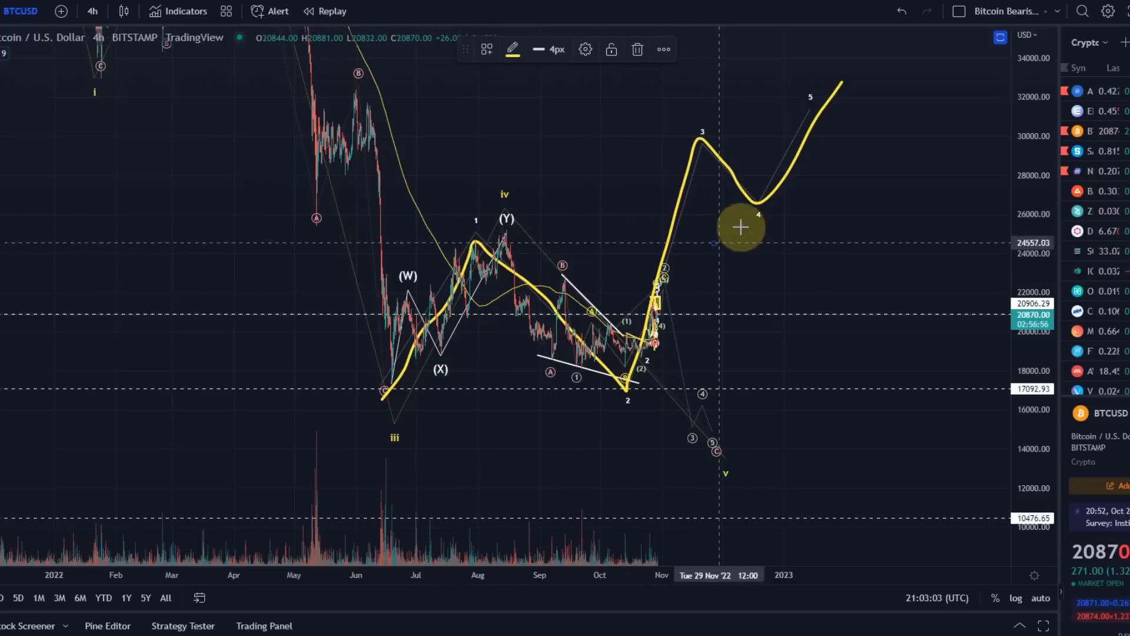
left_click(902, 10)
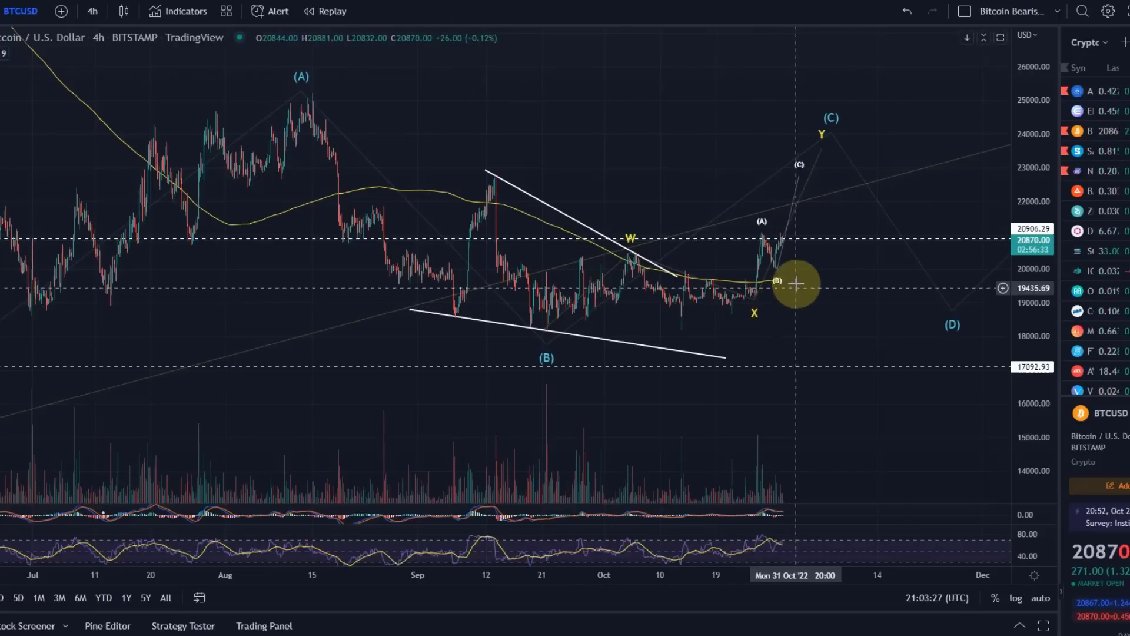
Step: In the A-B-C-D-E count chart, raise the yellow wave iv point to about 24,400 and compare it with the other chart's wave iv
scroll(806, 277, "down", 4)
left_click_drag(140, 64, 50, 179)
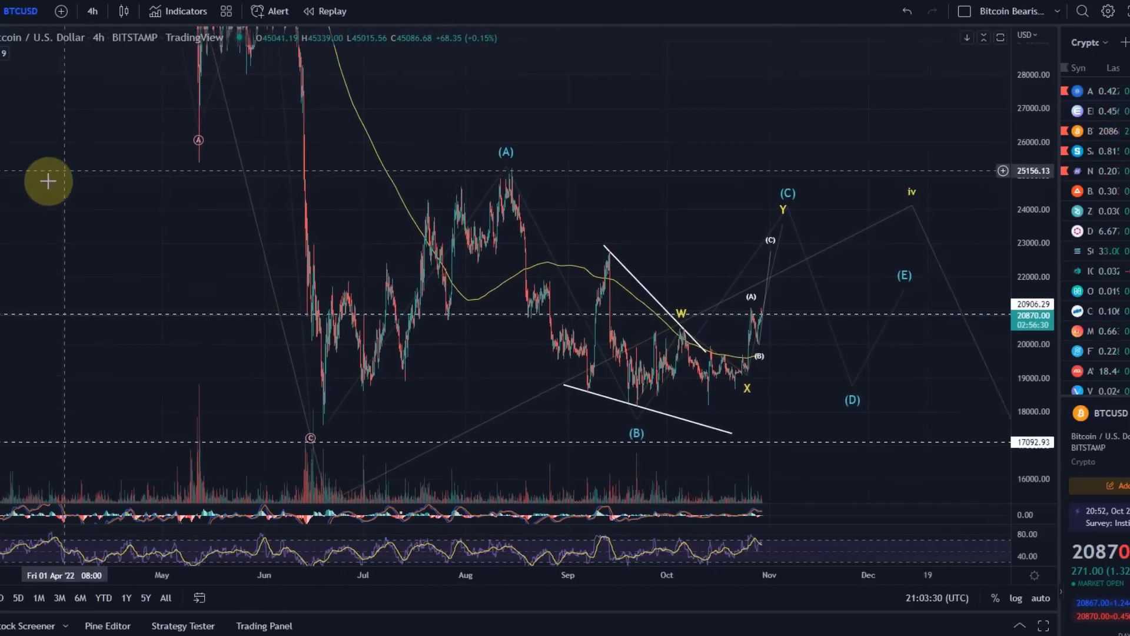
left_click_drag(899, 220, 898, 207)
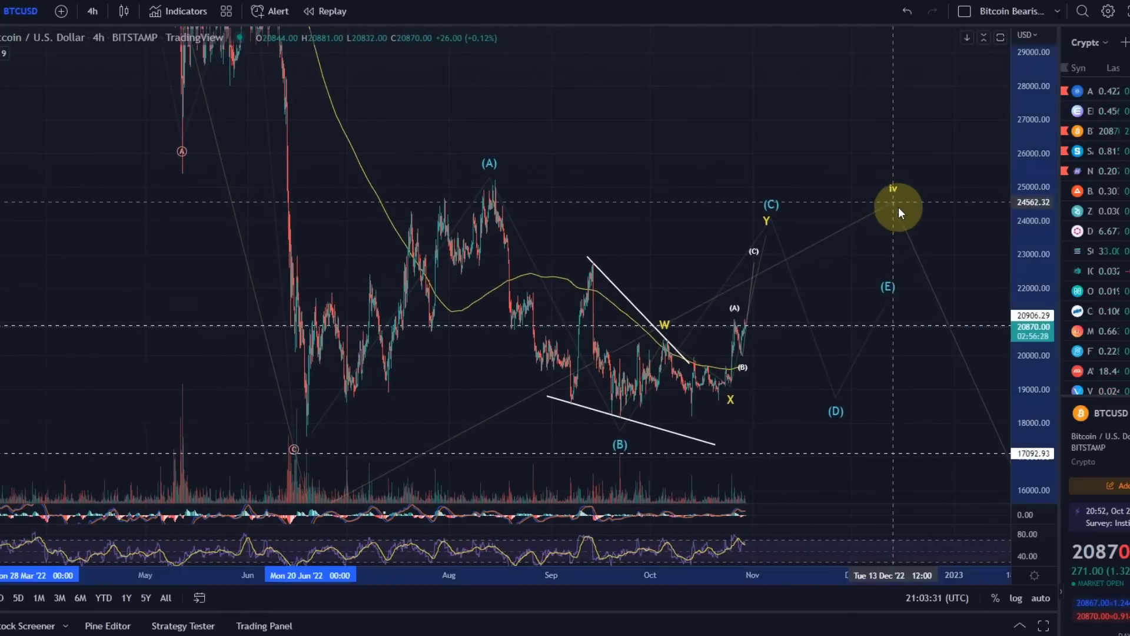
key("ctrl+z")
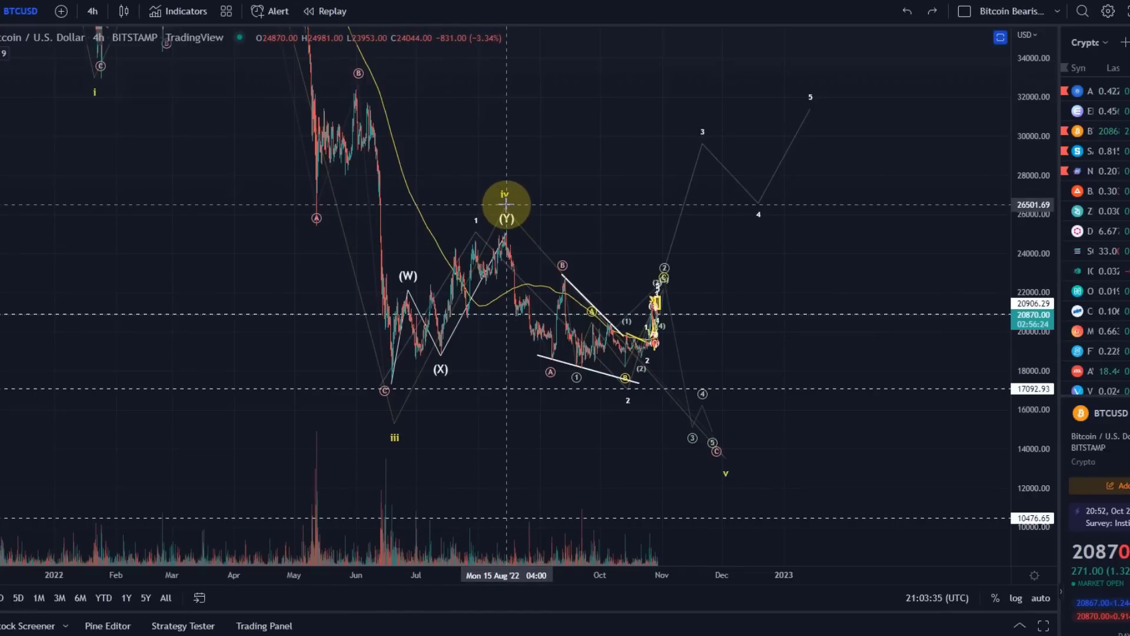
key("ctrl+y")
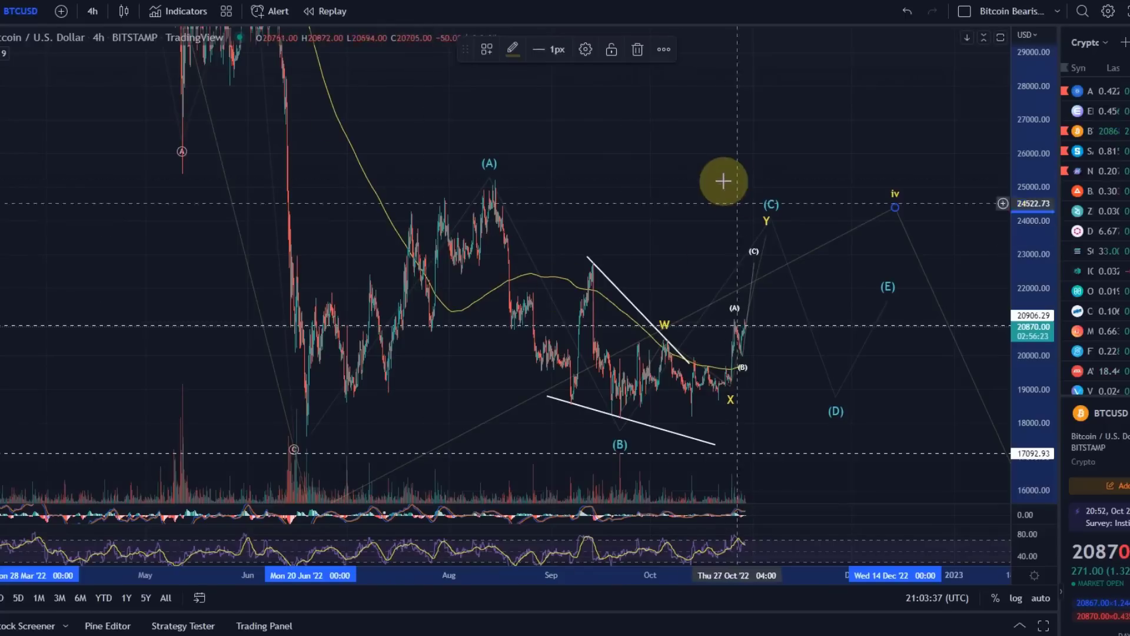
Step: Brush a yellow path from the June low through waves (A) to (E) and down below 15,000, and delete it
left_click_drag(724, 181, 619, 151)
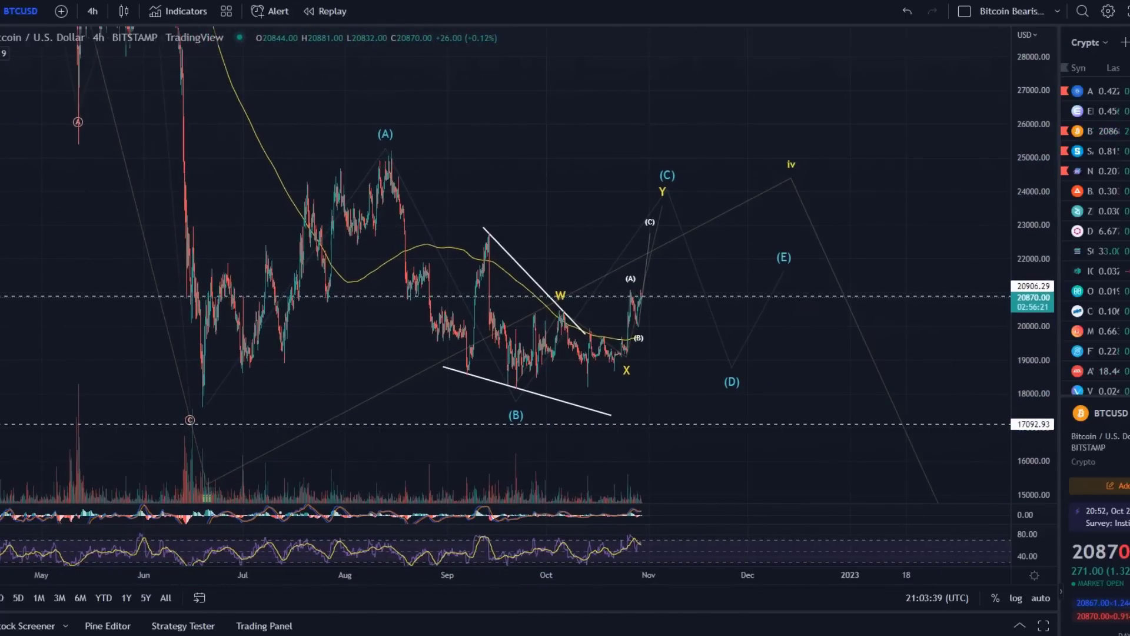
mouse_move(196, 398)
left_mouse_down()
mouse_move(374, 139)
mouse_move(527, 391)
mouse_move(583, 353)
mouse_move(660, 201)
left_mouse_up()
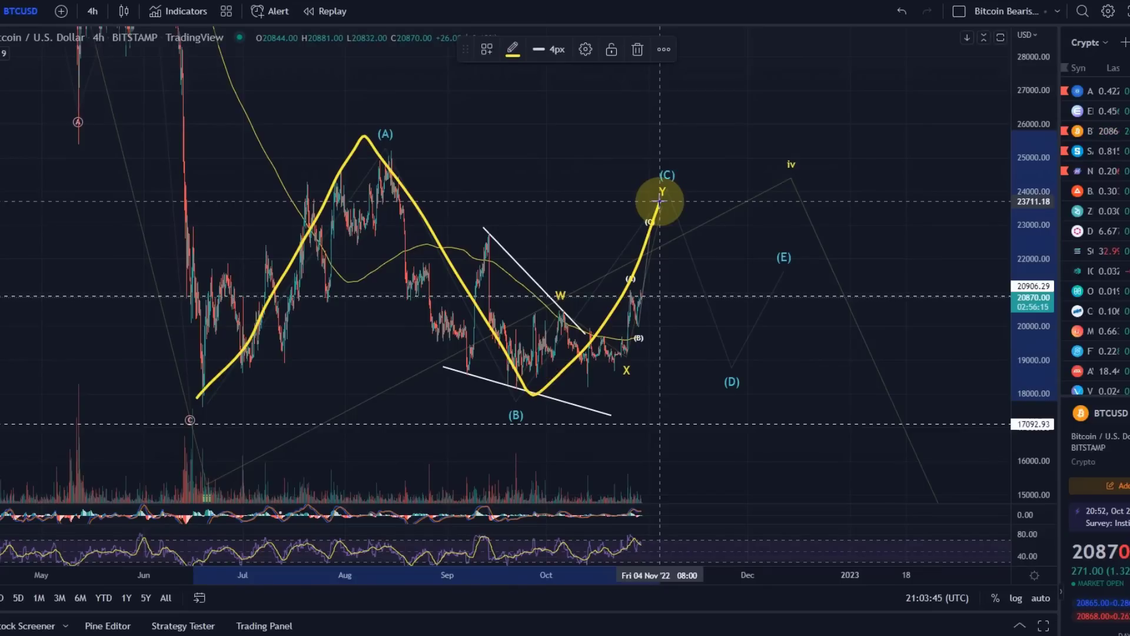
mouse_move(660, 201)
left_mouse_down()
mouse_move(719, 371)
mouse_move(797, 253)
mouse_move(816, 312)
left_mouse_up()
left_click_drag(857, 395, 907, 503)
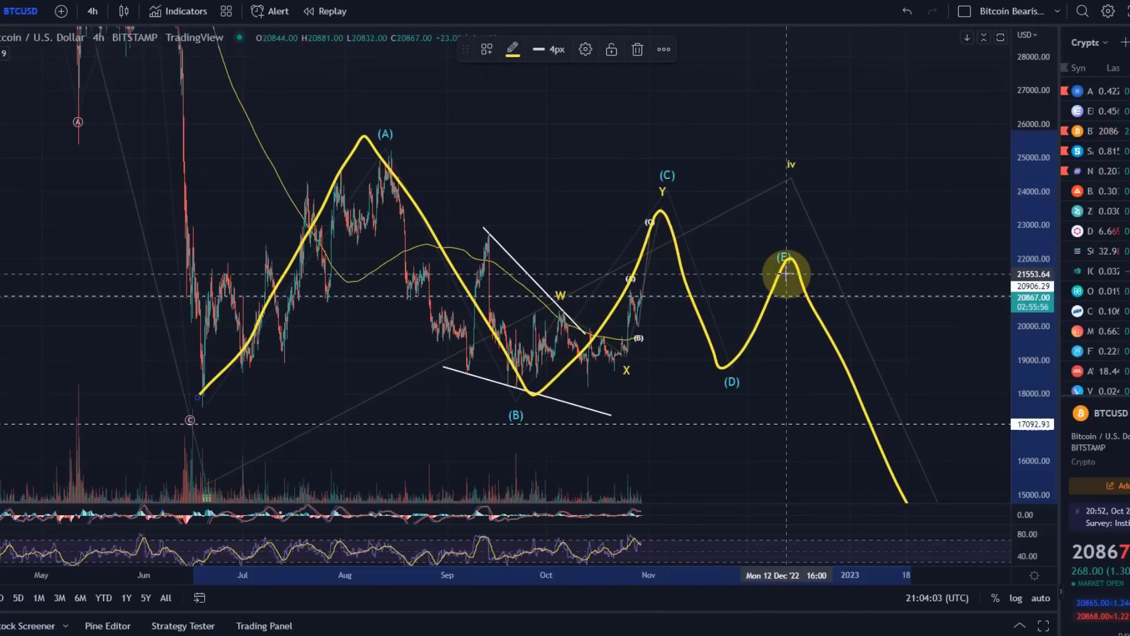
key("Delete")
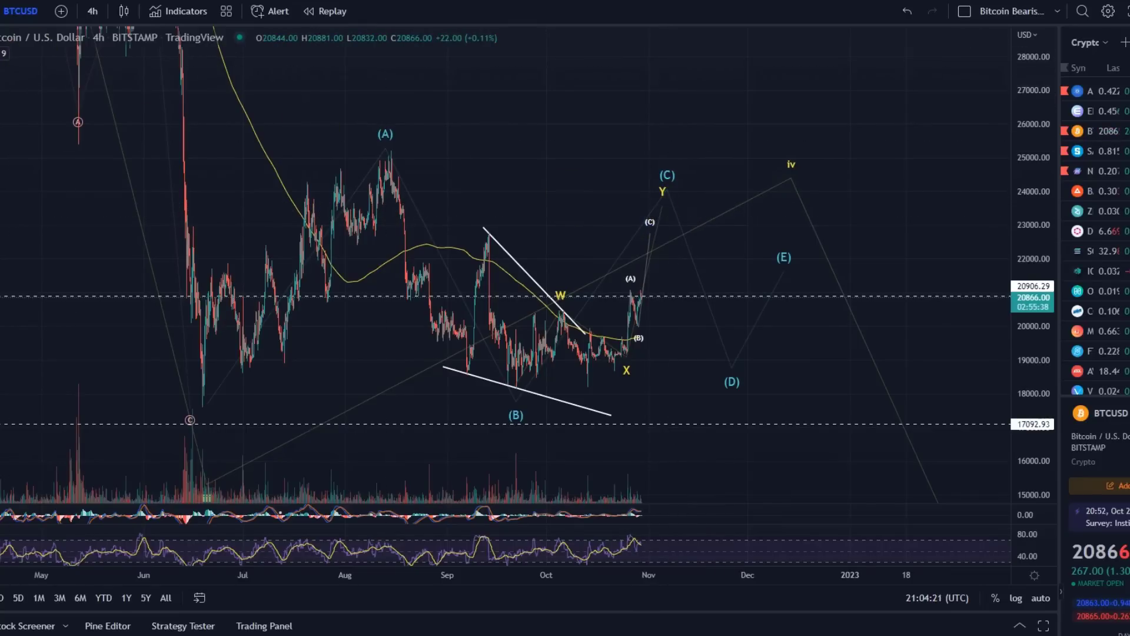
Step: Project a Fibonacci extension from the June low at 17555.27 through 25274.90 to 18109.50 to check wave (C), and delete it
left_click(53, 116)
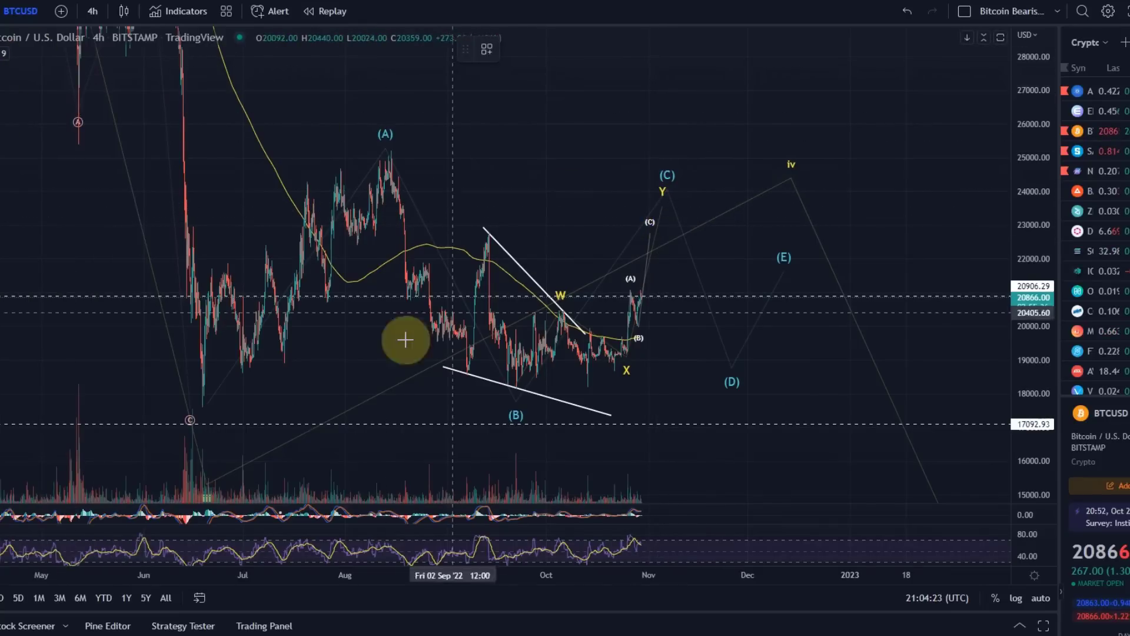
left_click(197, 408)
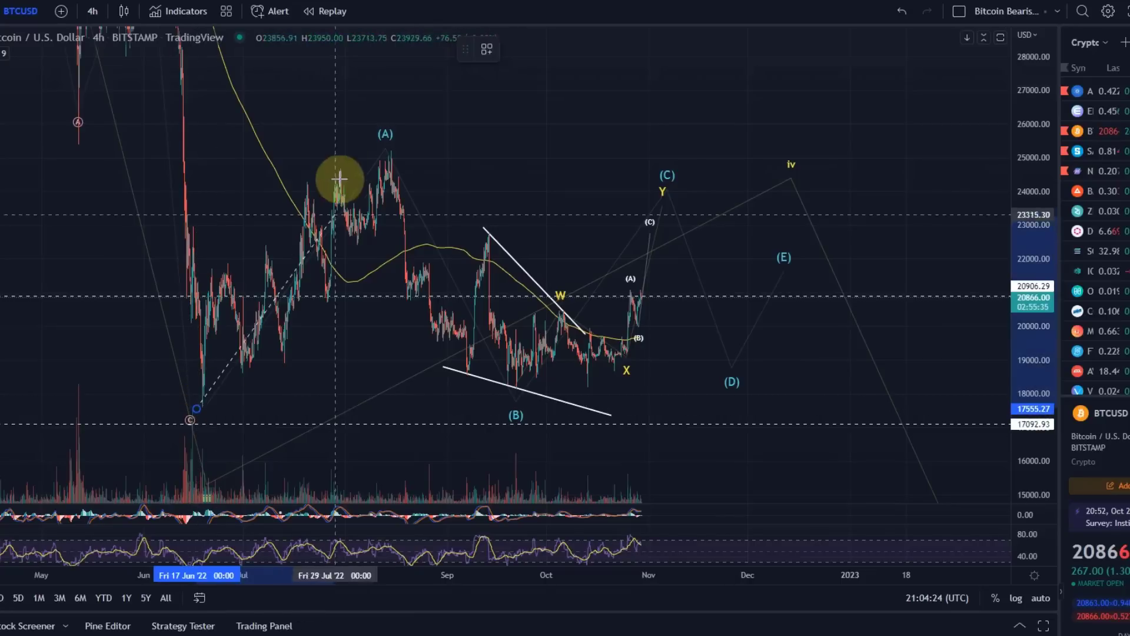
left_click(364, 149)
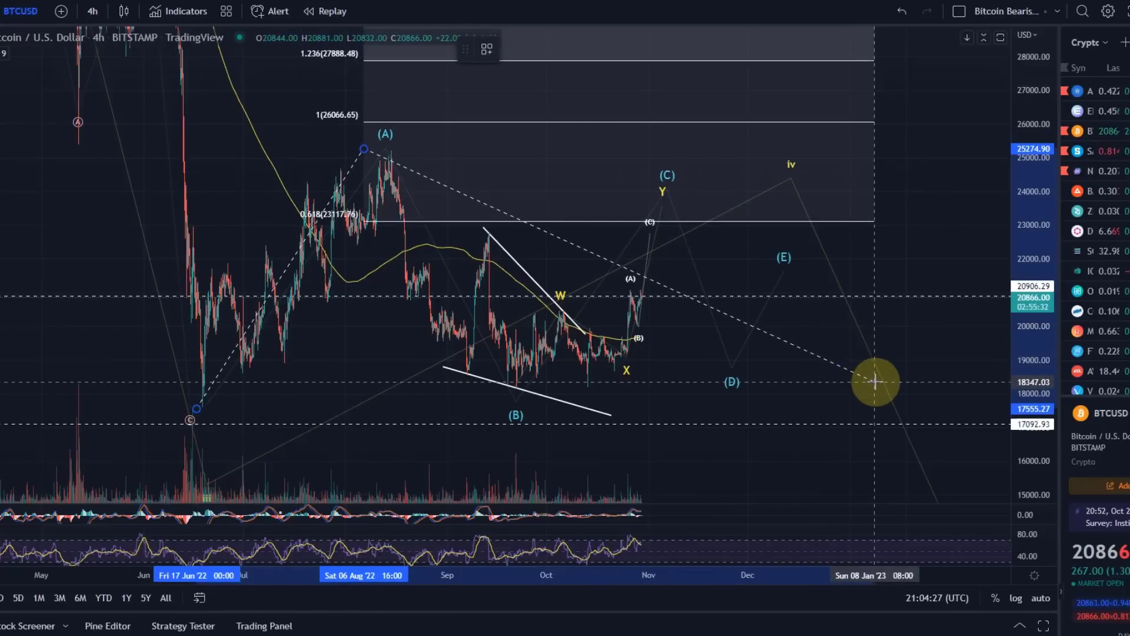
left_click(884, 389)
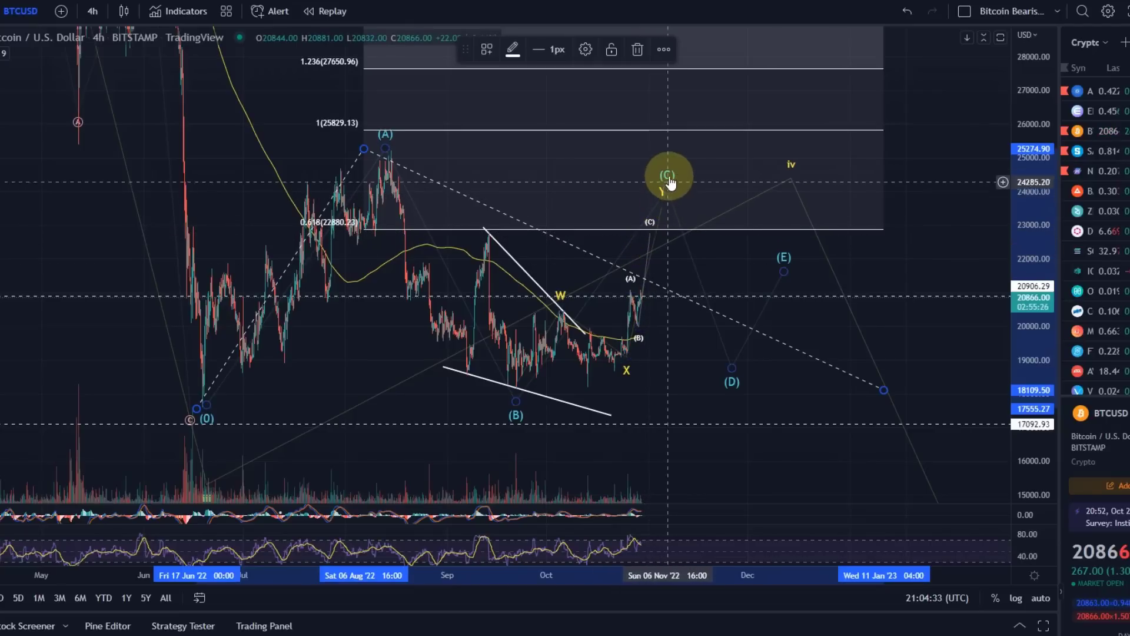
key("Delete")
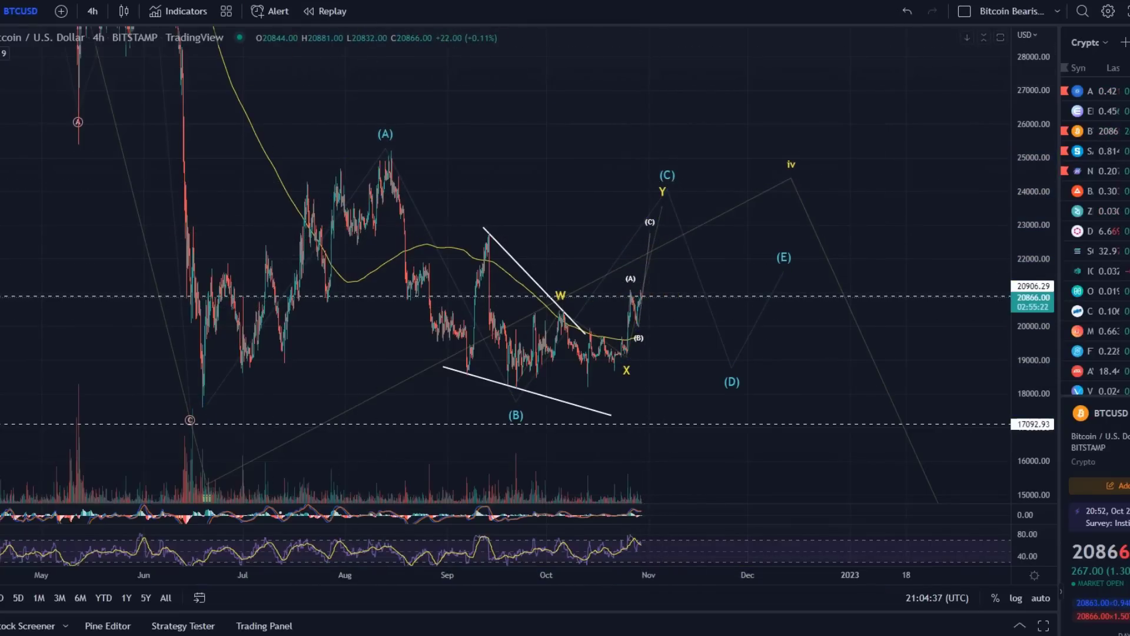
Step: Return to the chart with the i-to-v count and examine the 2022 decline from wave i to wave iv
key("ctrl+Tab")
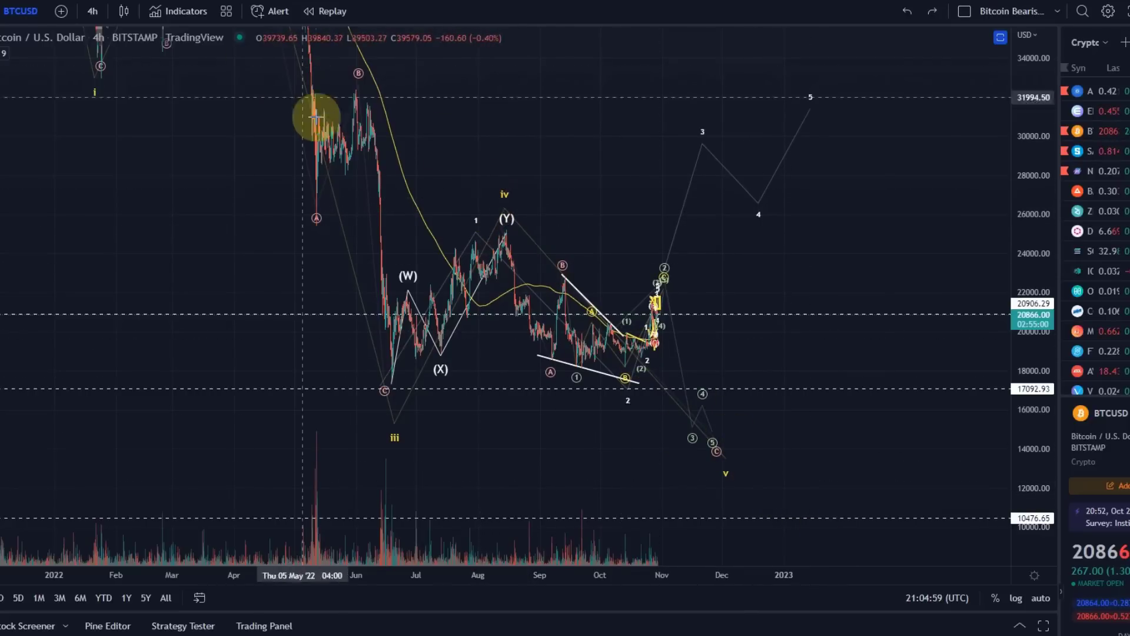
left_click_drag(1028, 162, 1115, 505)
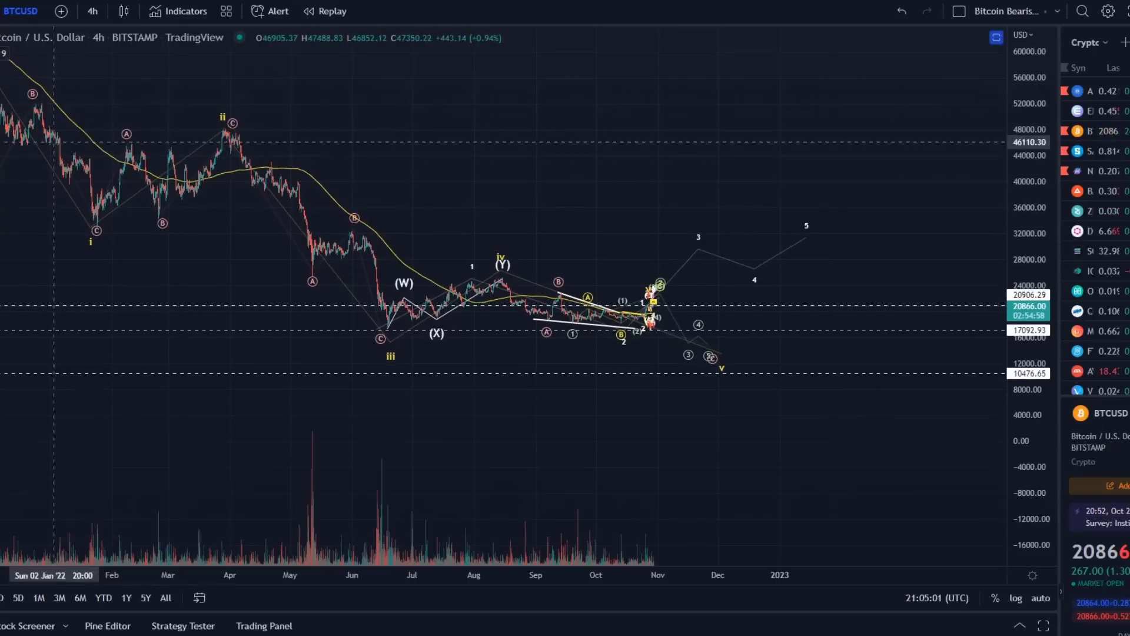
left_click_drag(1039, 462, 1037, 38)
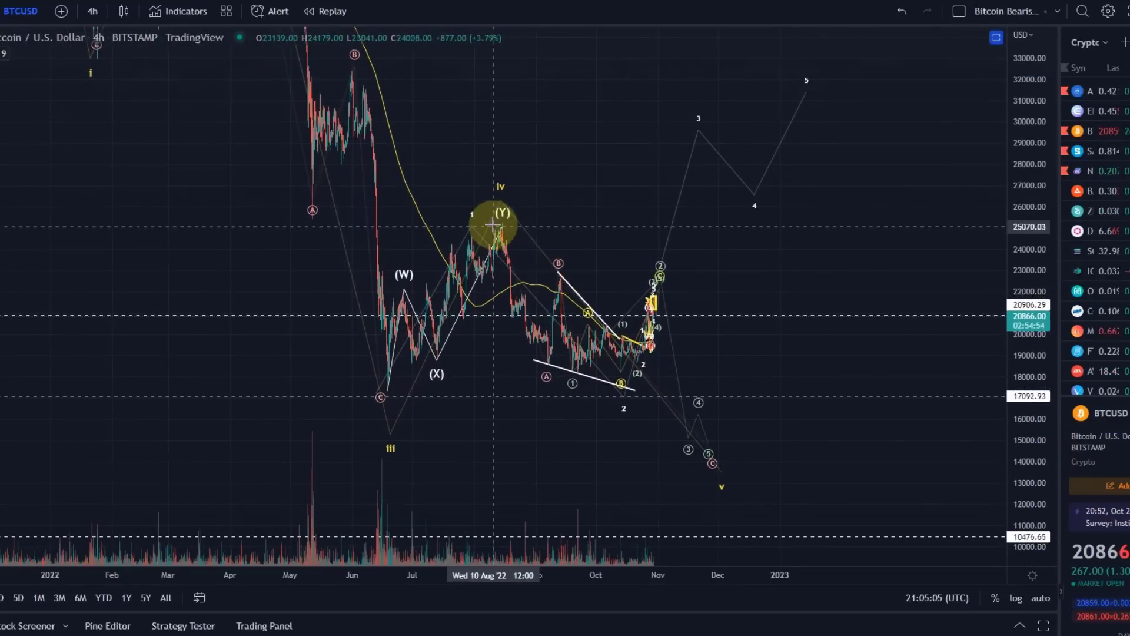
Step: Brush a yellow path from wave iv through circled A and B down to wave v near 13,000, and delete it
left_click_drag(499, 227, 553, 368)
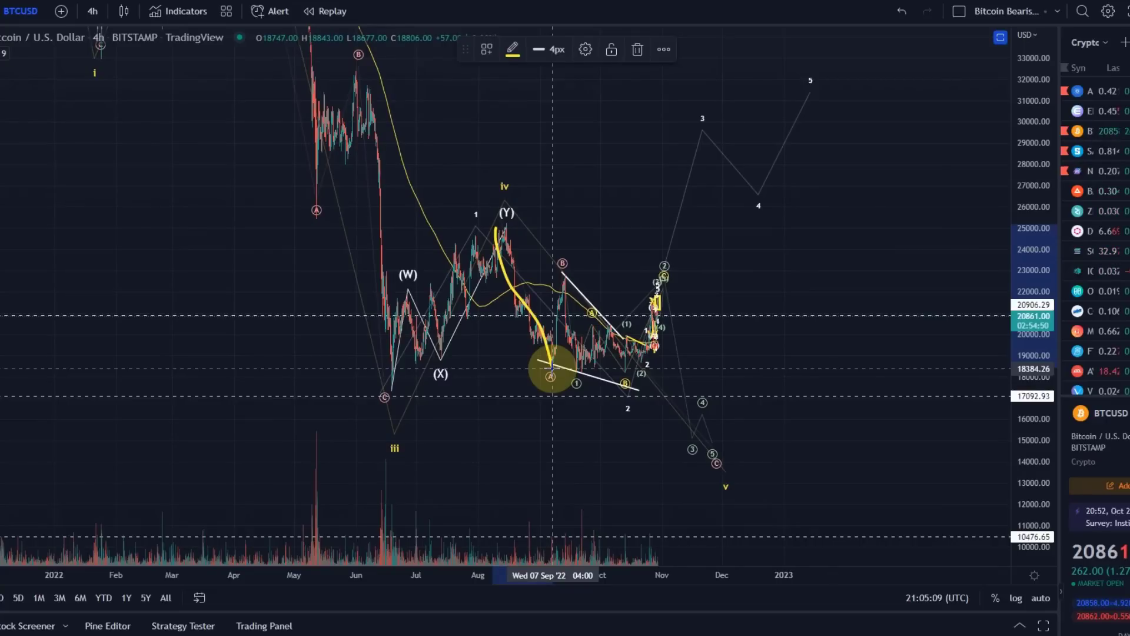
mouse_move(552, 369)
left_mouse_down()
mouse_move(570, 275)
mouse_move(654, 328)
mouse_move(761, 483)
left_mouse_up()
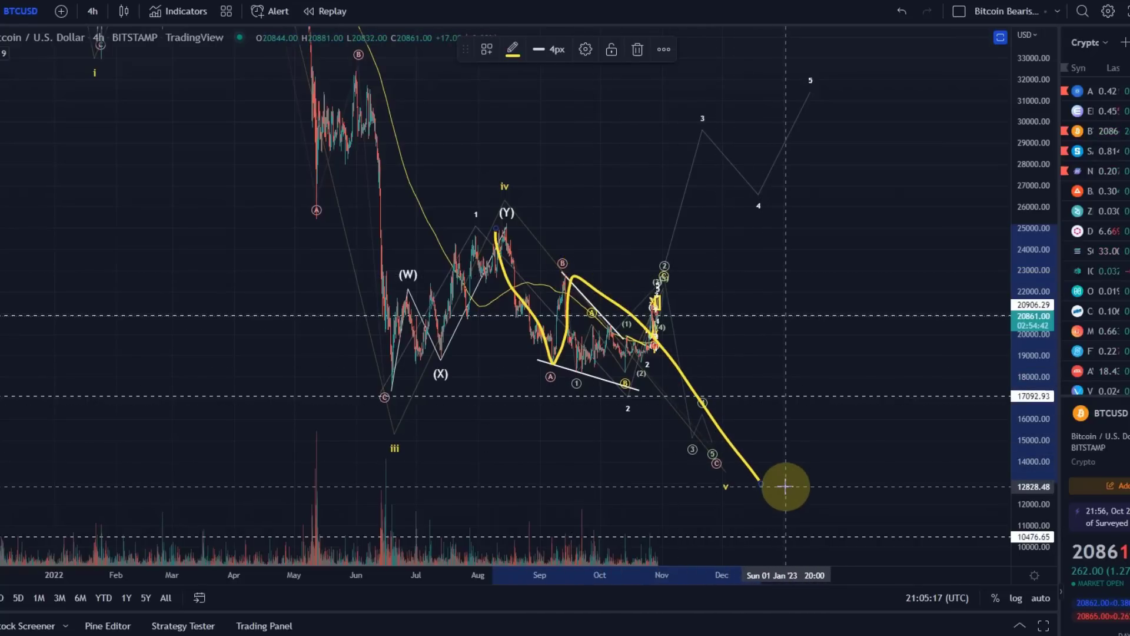
key("Delete")
Step: Brush a yellow path from red circled B through circled waves 1, 2, 3, 4 and 5, and delete it
mouse_move(1020, 422)
left_mouse_down()
mouse_move(1065, 265)
mouse_move(711, 333)
mouse_move(528, 431)
left_mouse_up()
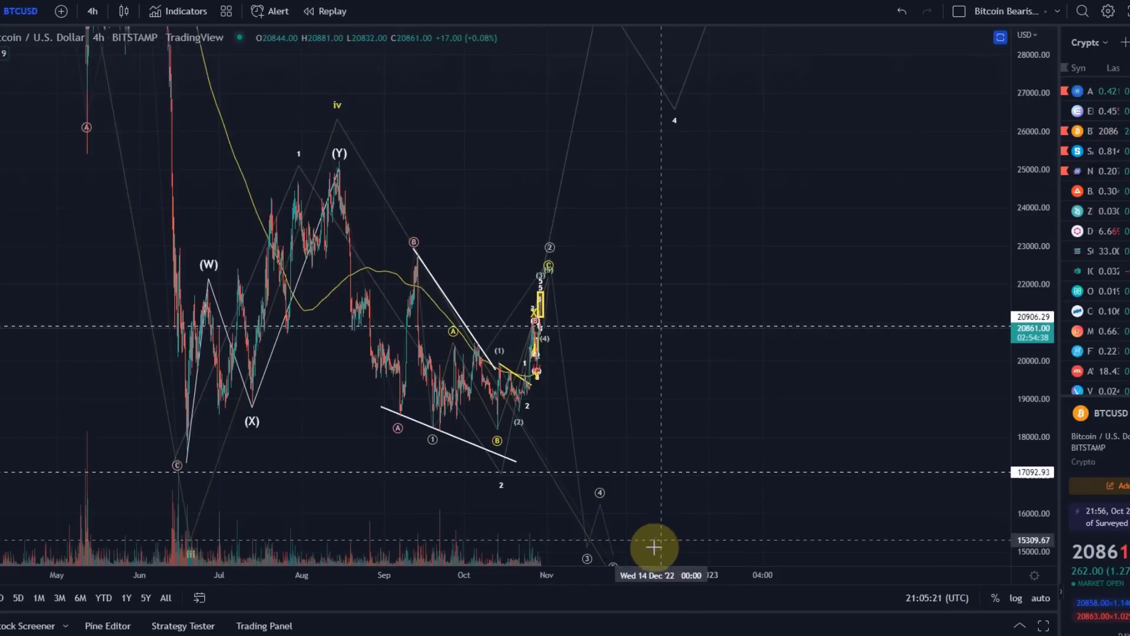
left_click_drag(1045, 185, 1025, 338)
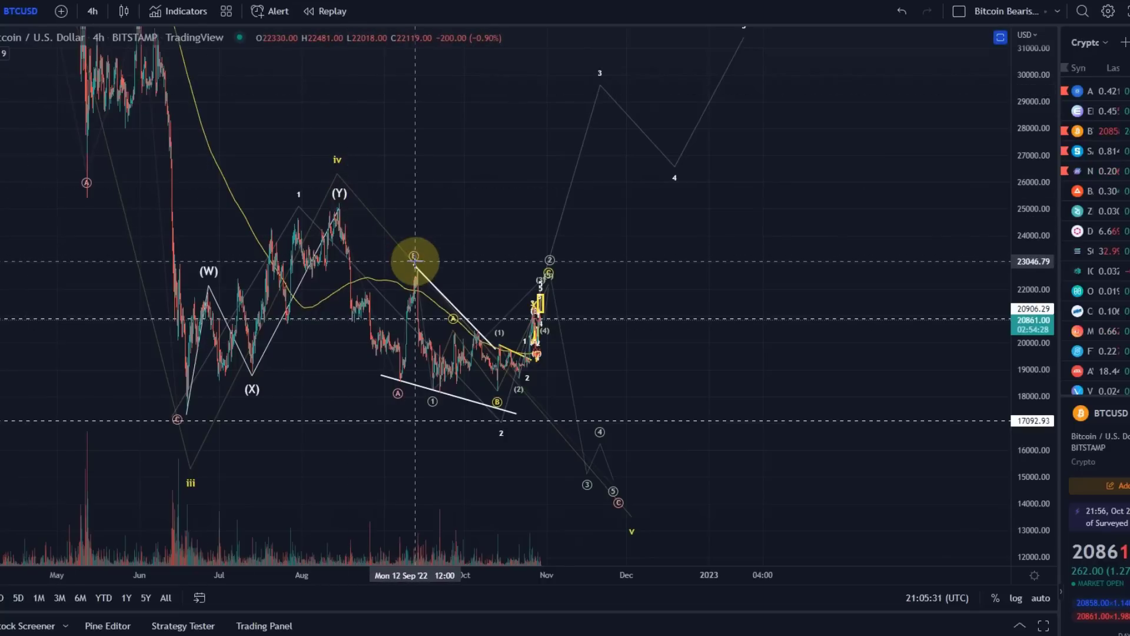
left_click_drag(415, 262, 431, 390)
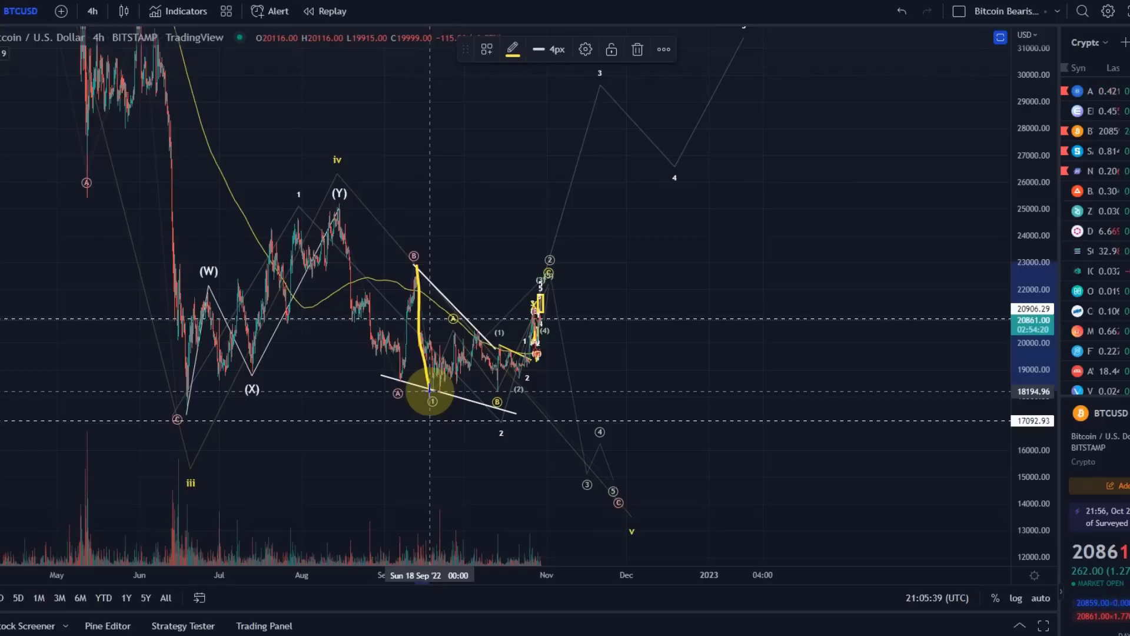
mouse_move(431, 390)
left_mouse_down()
mouse_move(547, 281)
mouse_move(575, 373)
mouse_move(587, 488)
mouse_move(601, 448)
mouse_move(629, 496)
left_mouse_up()
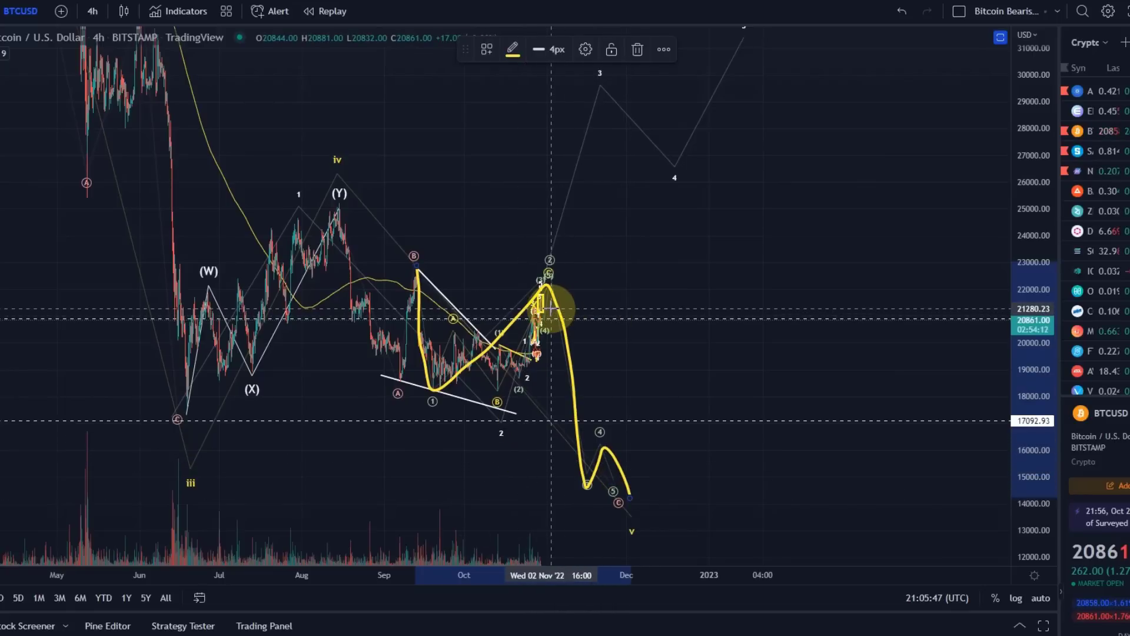
key("Delete")
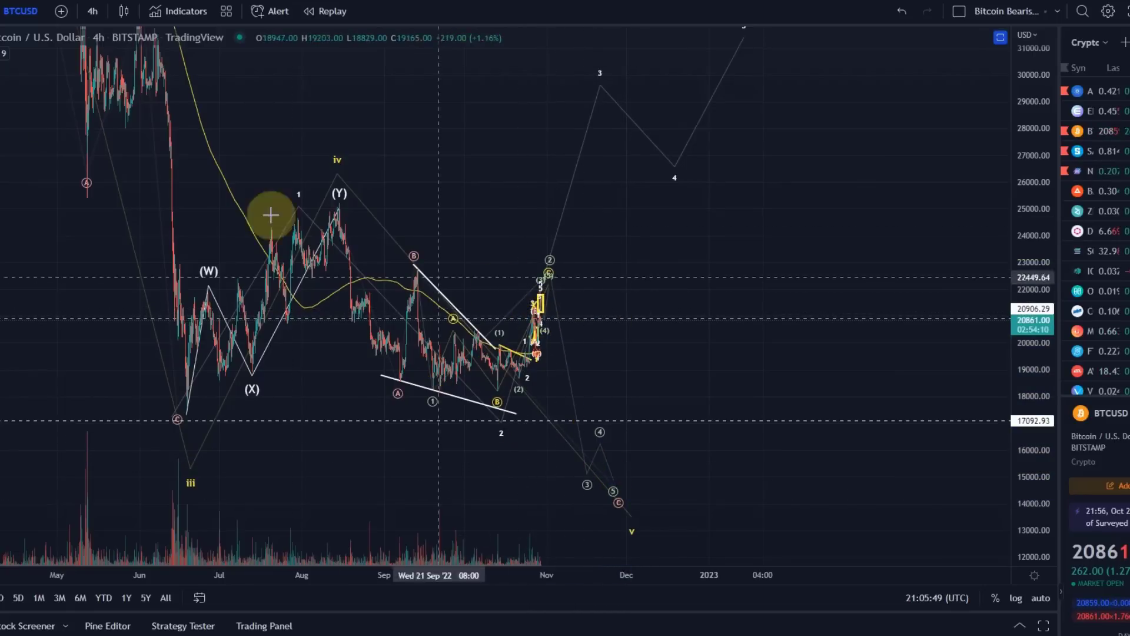
Step: Set the chart interval to 1 hour and examine the October wave count from yellow circled B to circled 2
left_click(93, 11)
left_click(118, 229)
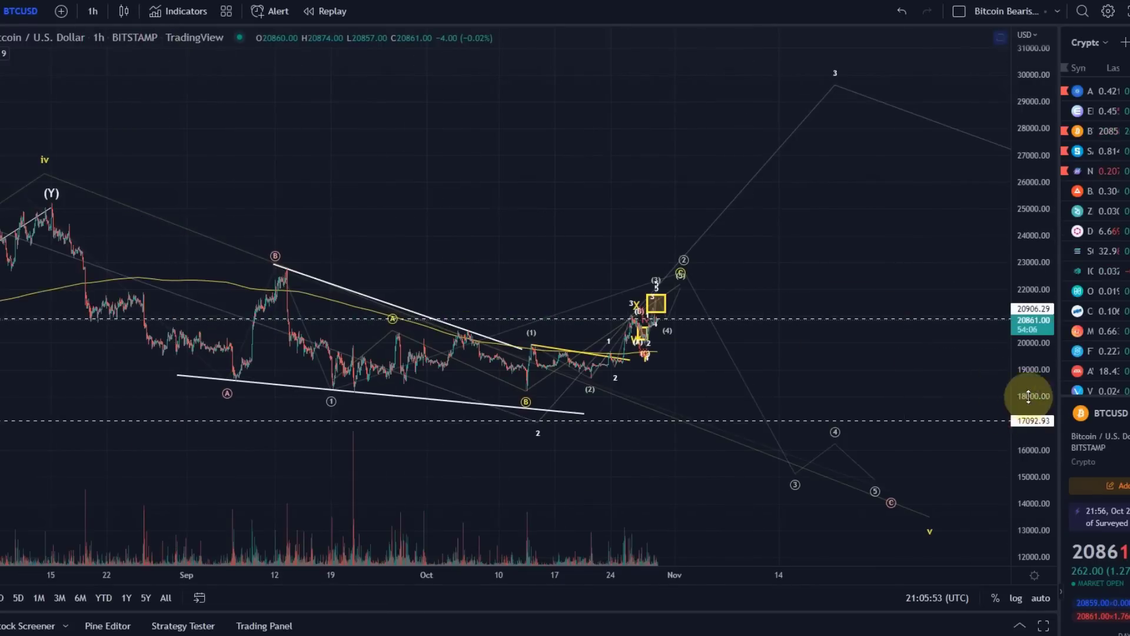
left_click_drag(1030, 391, 1048, 174)
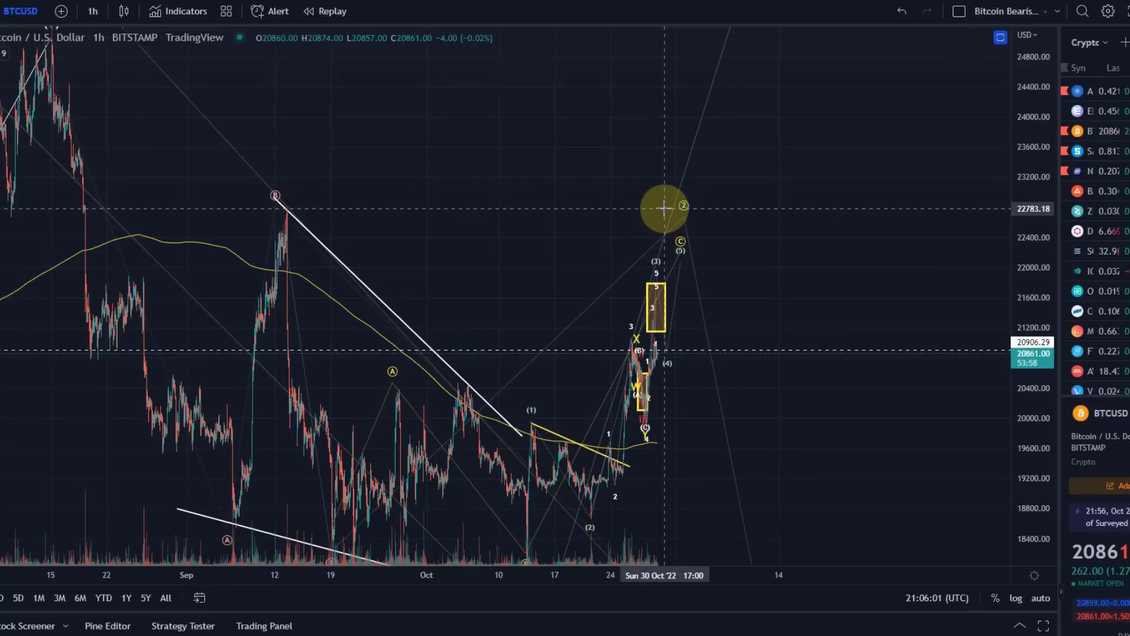
left_click_drag(1030, 182, 317, 301)
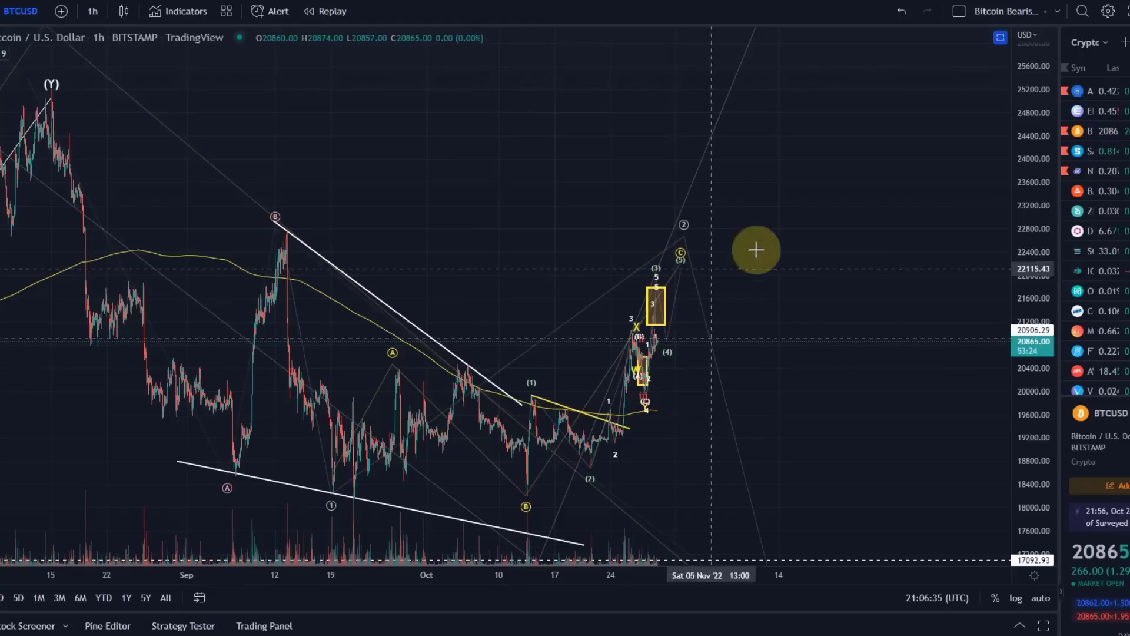
scroll(618, 265, "down", 5)
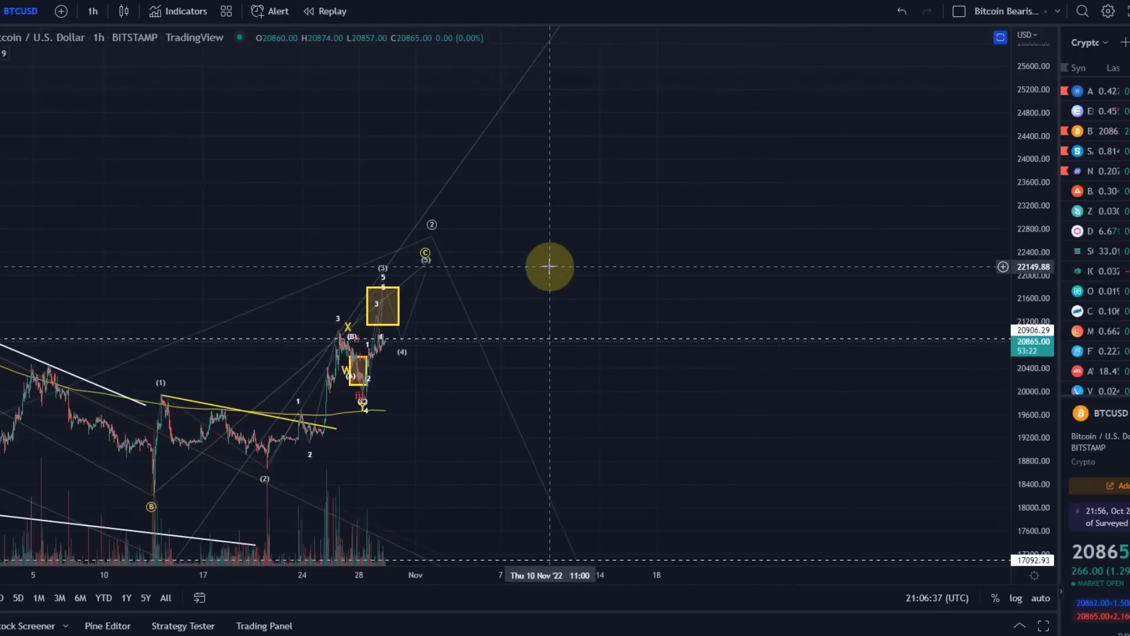
scroll(824, 224, "up", 8)
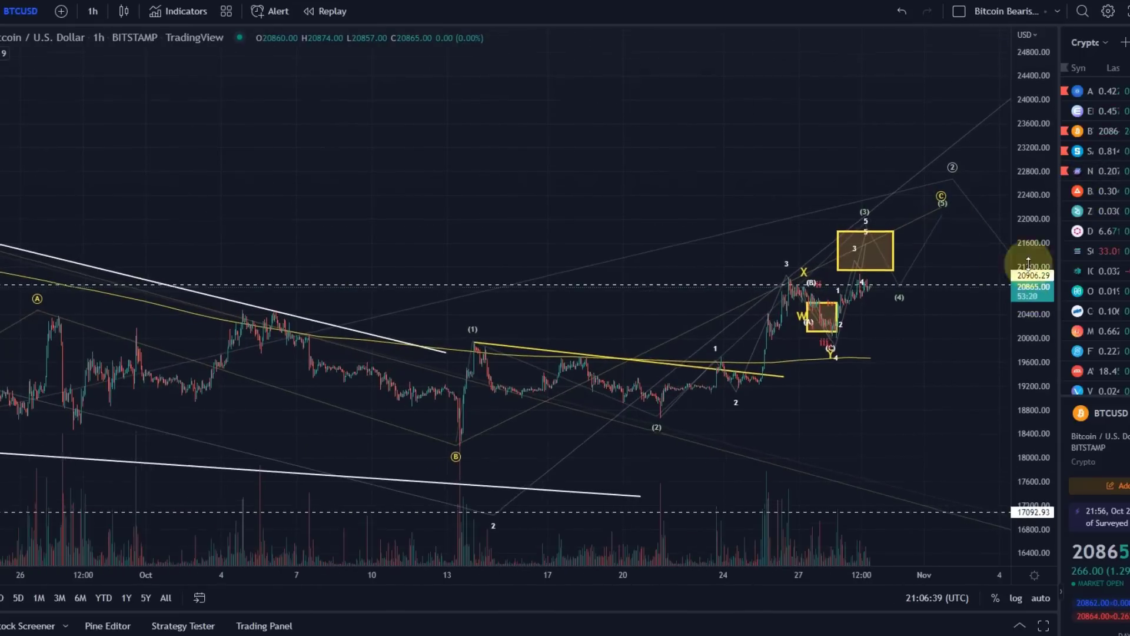
left_click_drag(761, 156, 517, 118)
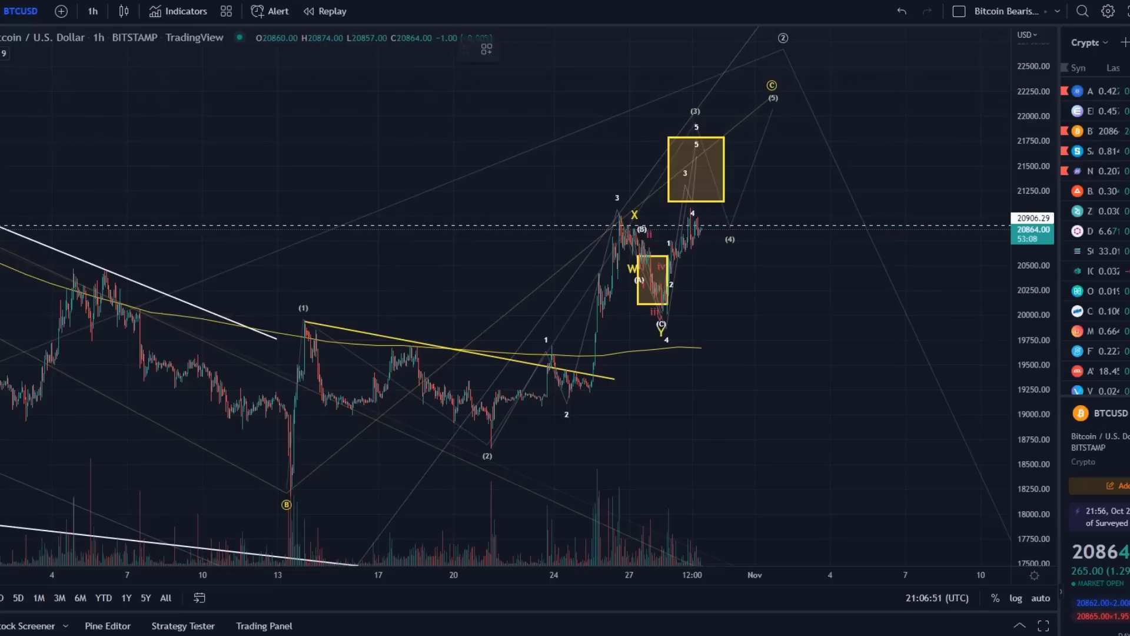
scroll(265, 260, "down", 3)
scroll(447, 374, "up", 2)
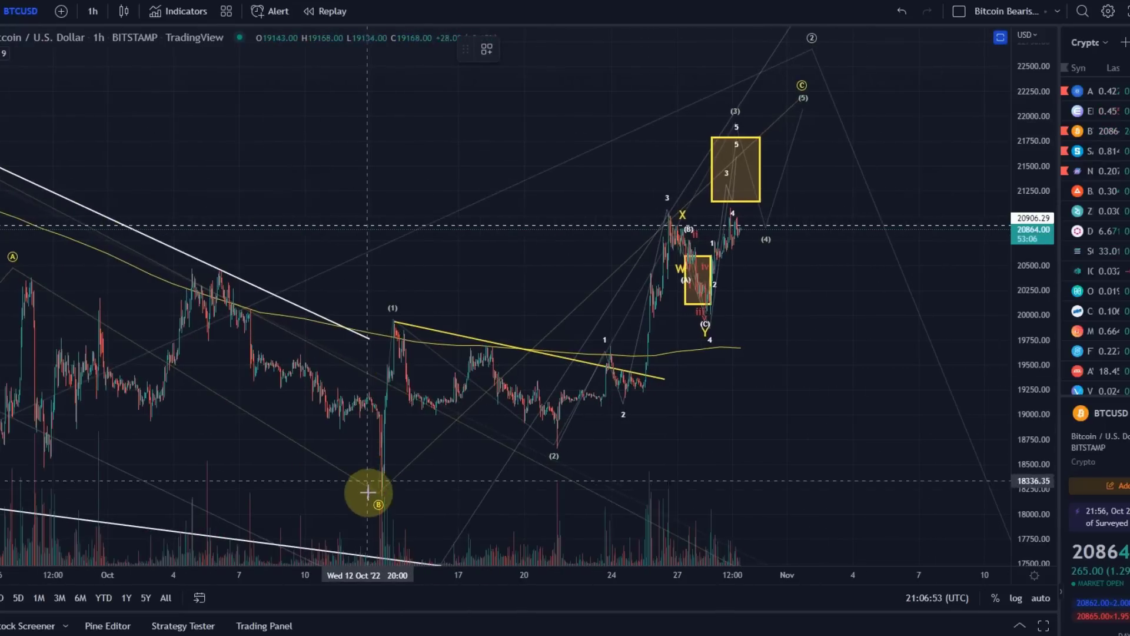
Step: Brush a yellow path from circled B through waves (1), (2), (3), (4) and (5), and remove it
mouse_move(368, 492)
left_mouse_down()
mouse_move(386, 298)
mouse_move(487, 370)
mouse_move(554, 452)
mouse_move(639, 371)
mouse_move(703, 253)
mouse_move(739, 153)
left_mouse_up()
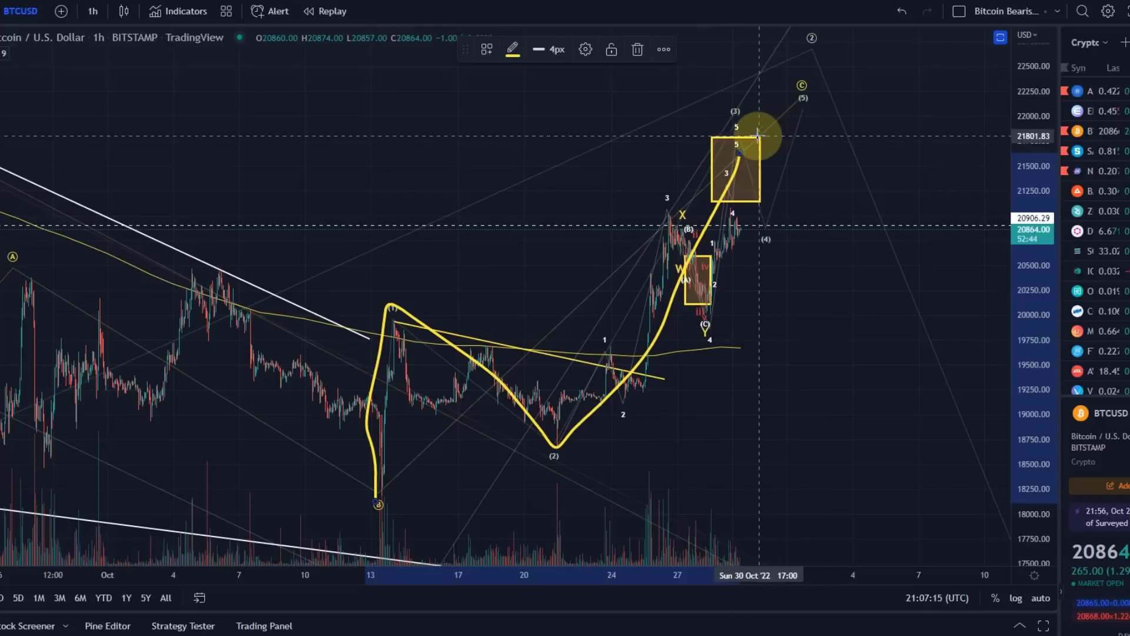
mouse_move(743, 154)
left_mouse_down()
mouse_move(763, 239)
mouse_move(803, 98)
left_mouse_up()
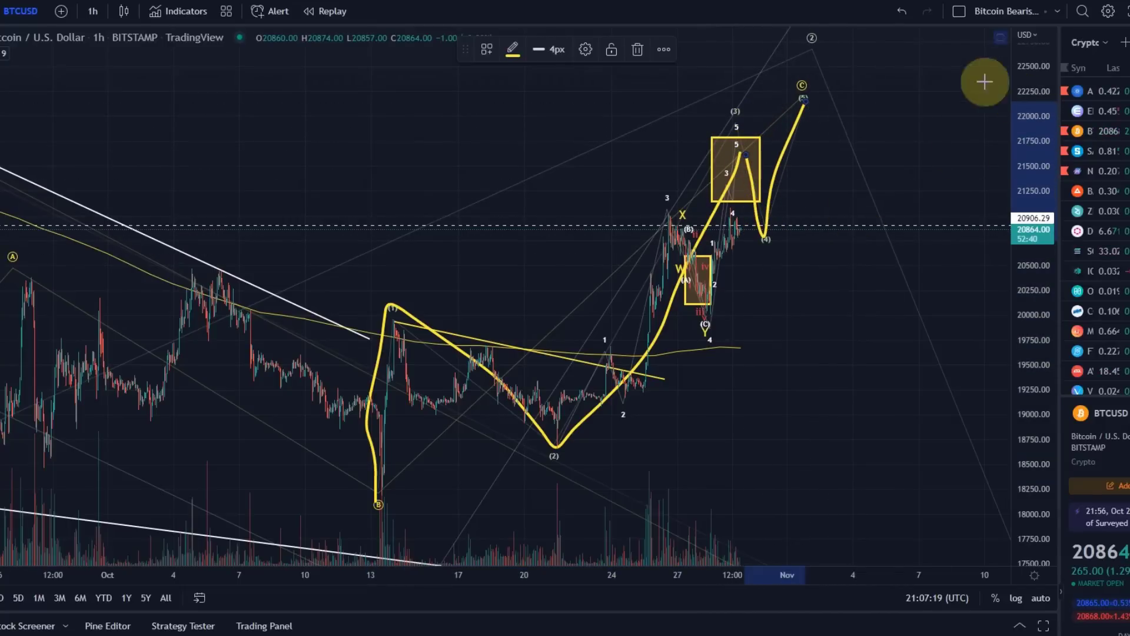
left_click(904, 12)
left_click(903, 12)
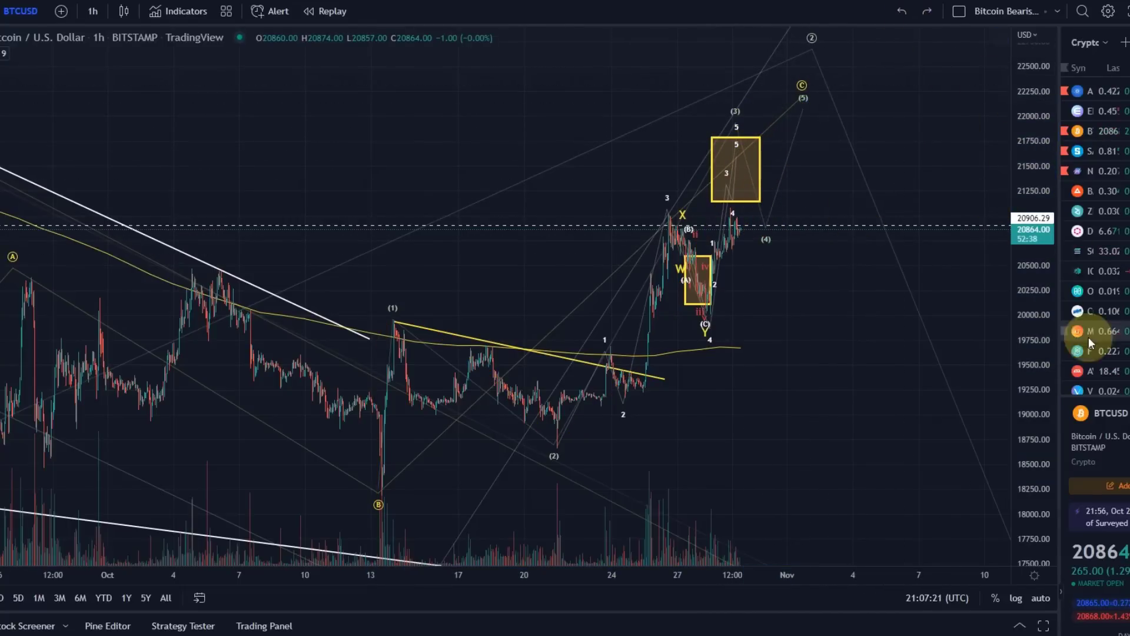
Step: Move the circled wave 2 point slightly down to about 22,600, above the projected circled C
left_click_drag(1037, 316, 895, 310)
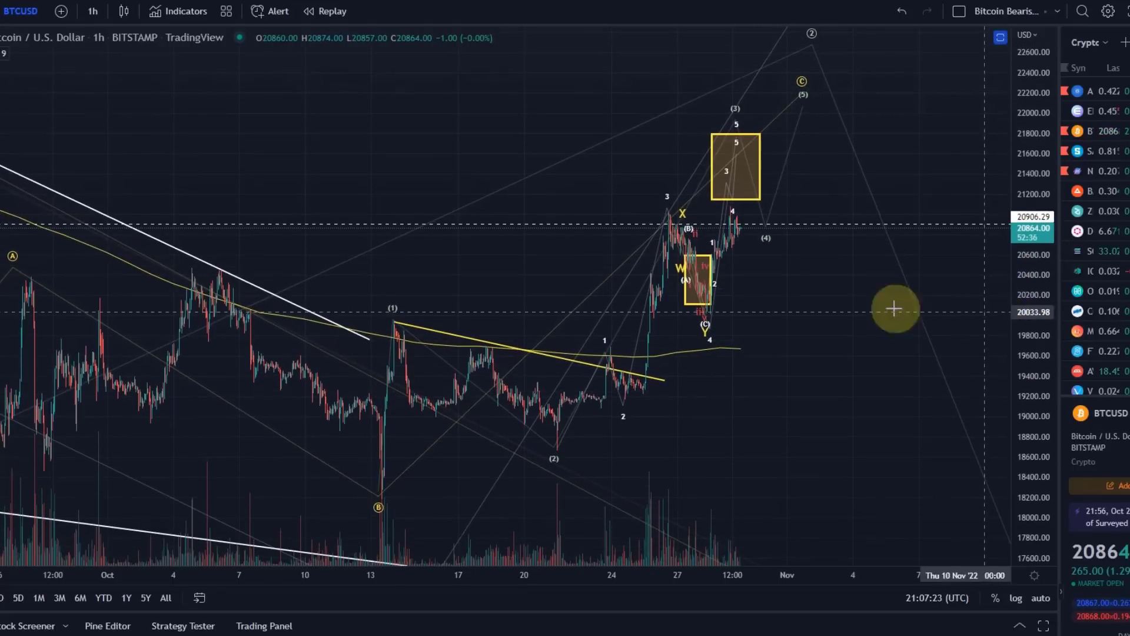
scroll(769, 292, "up", 3)
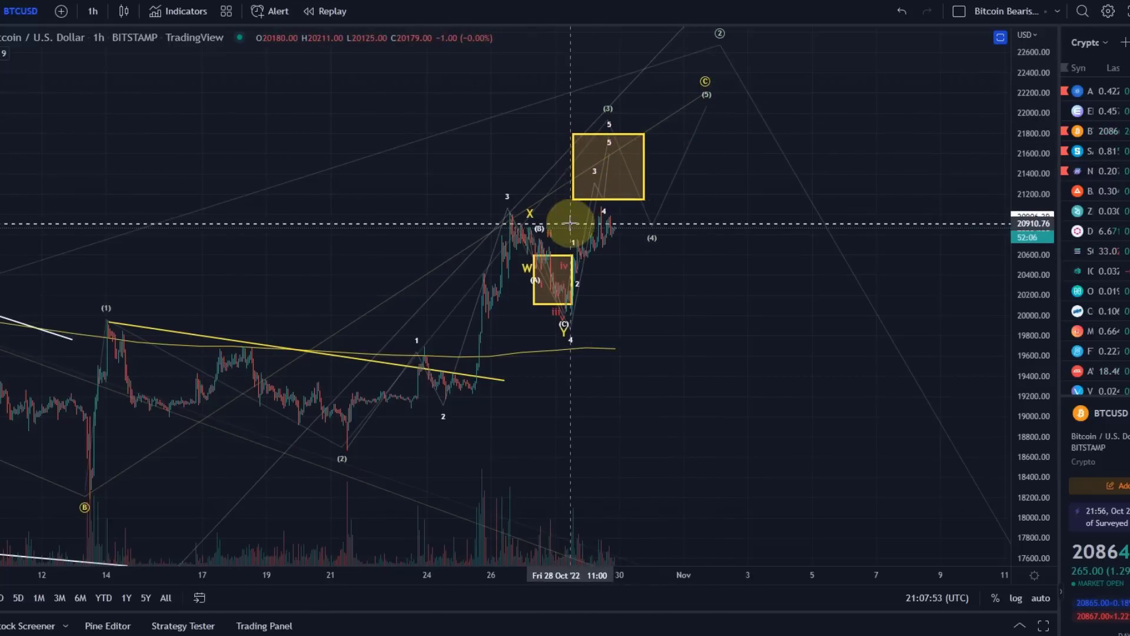
scroll(624, 218, "up", 2)
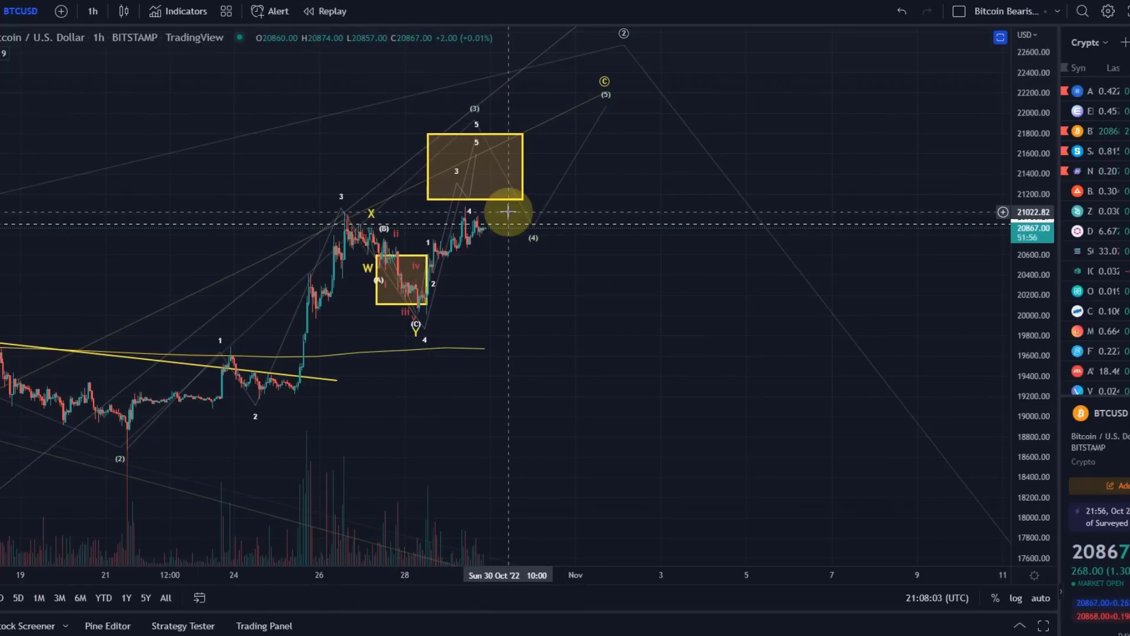
scroll(374, 188, "down", 5)
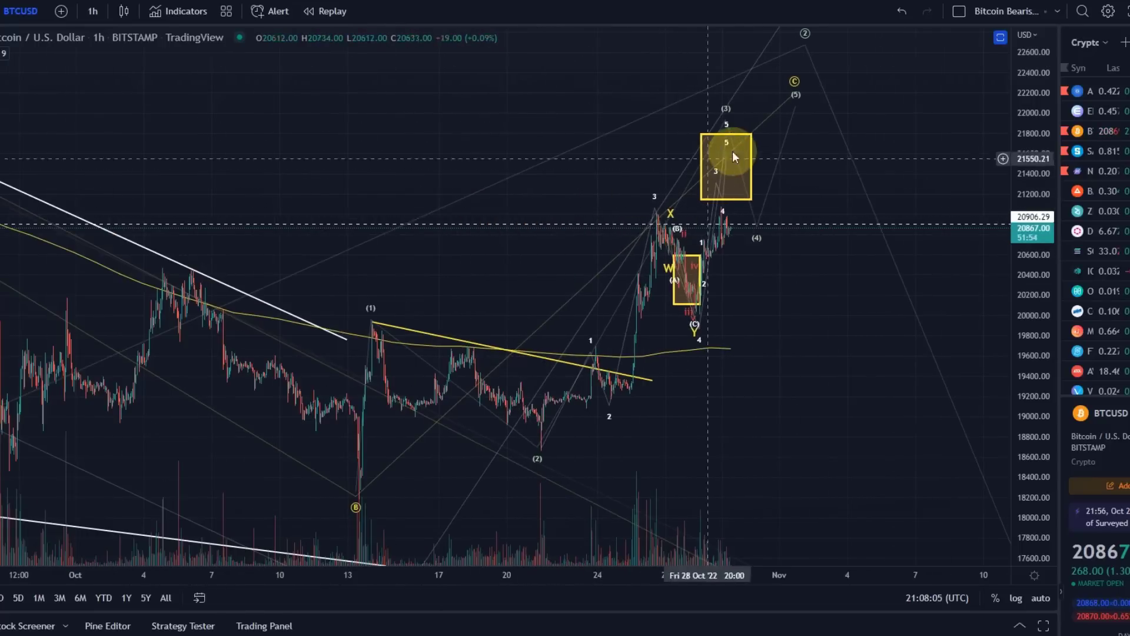
left_click_drag(1027, 115, 1076, 250)
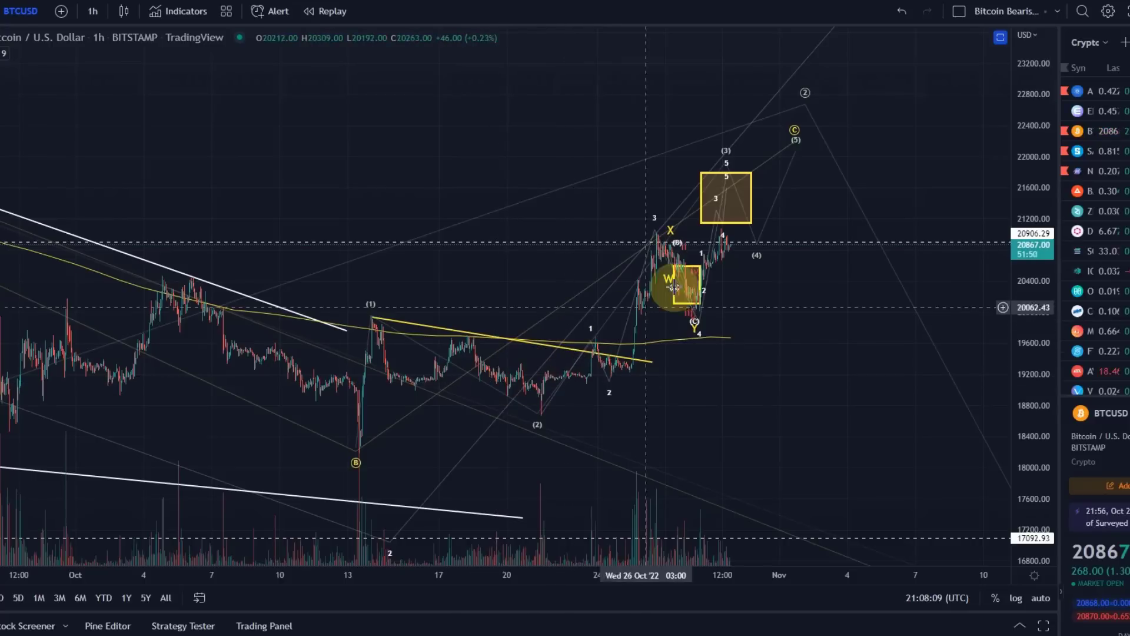
mouse_move(805, 103)
left_mouse_down()
mouse_move(776, 108)
mouse_move(799, 110)
left_mouse_up()
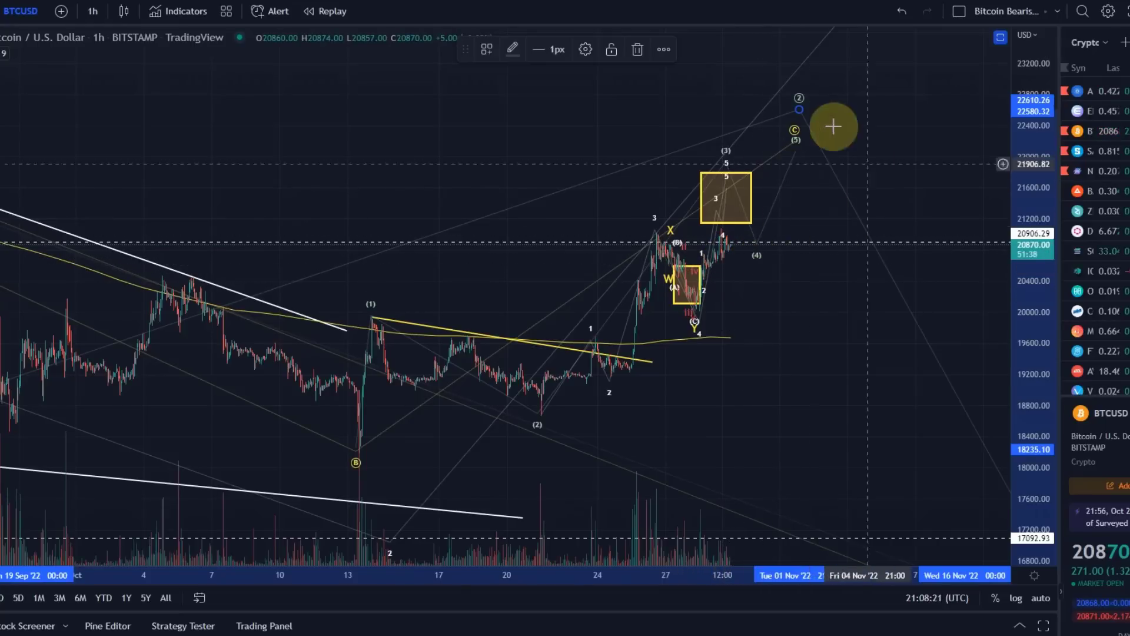
Step: Inspect the late October rise into the yellow target box and set the chart interval to 30 minutes
scroll(743, 229, "up", 5)
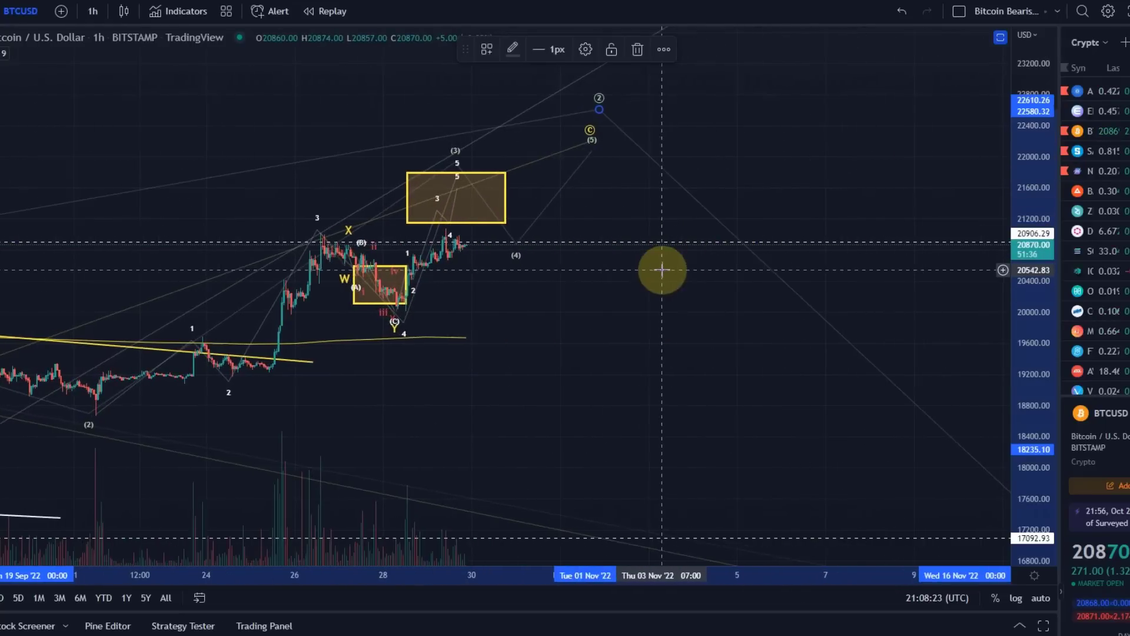
left_click_drag(638, 270, 776, 331)
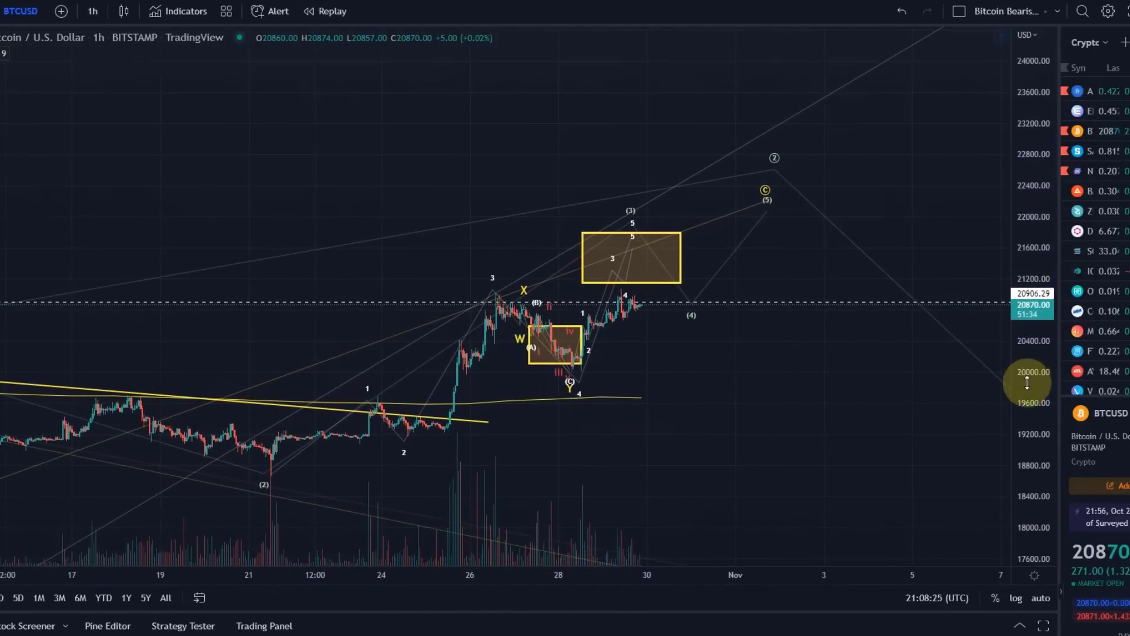
left_click_drag(1029, 378, 1115, 20)
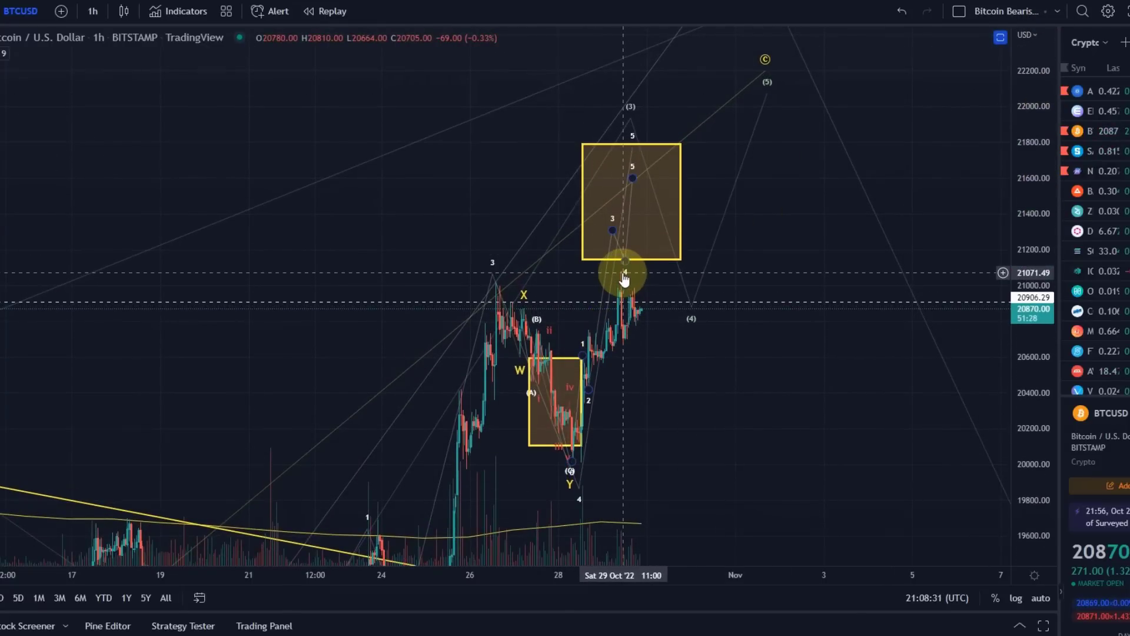
scroll(585, 351, "up", 3)
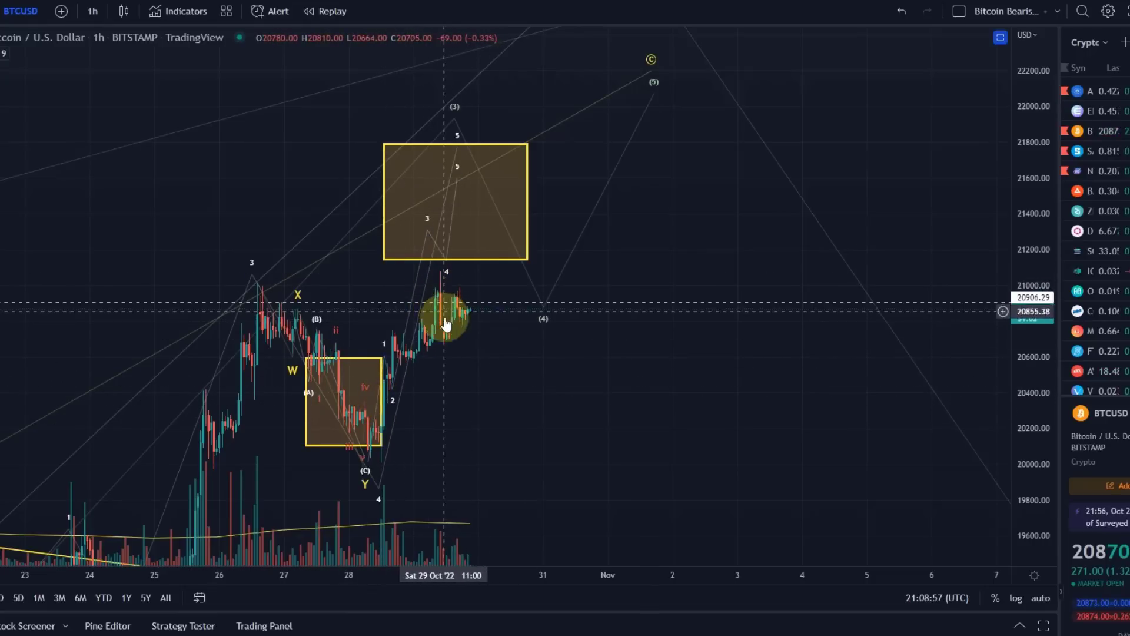
left_click_drag(442, 404, 481, 351)
left_click(93, 11)
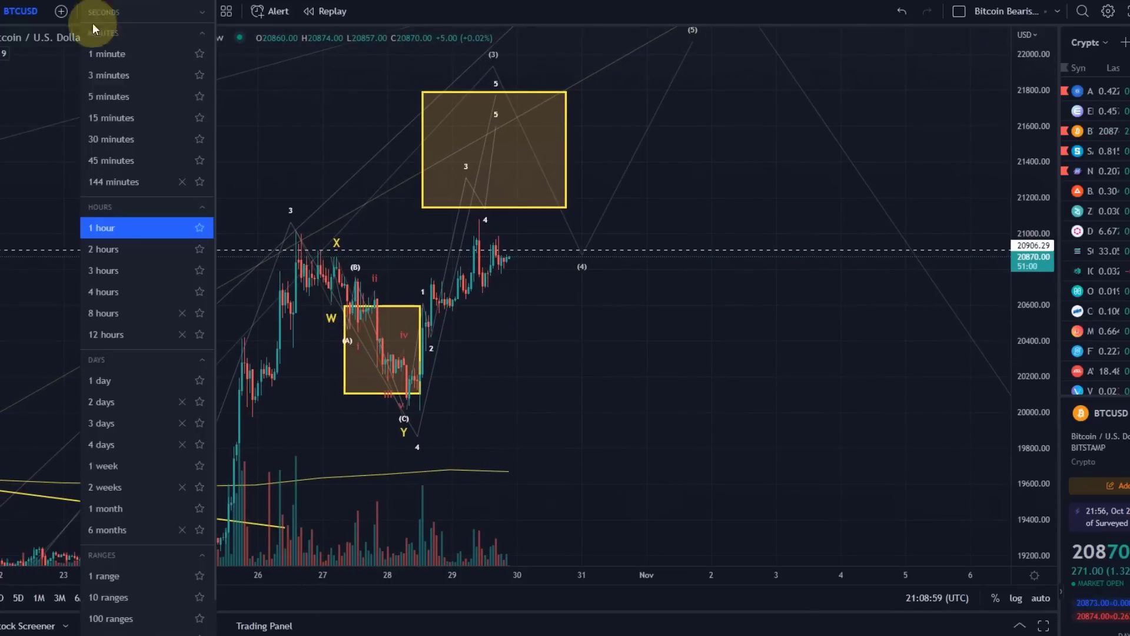
left_click(103, 139)
Step: Move the wave 4 point to the (C) and Y low on 28 October, at about 19,987
scroll(448, 265, "down", 1)
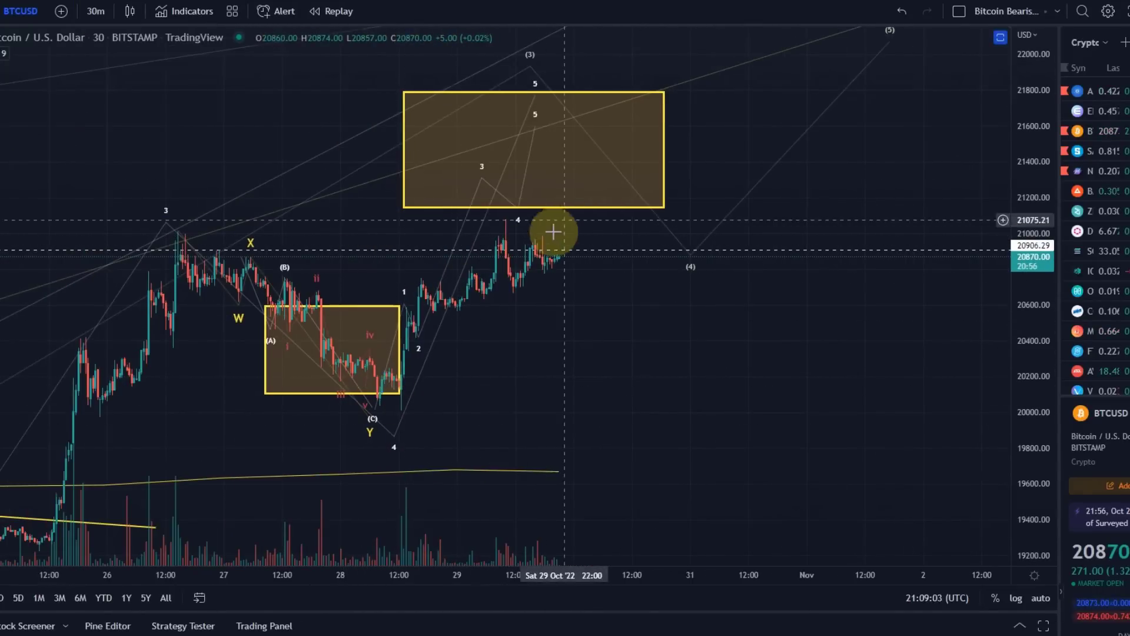
scroll(565, 338, "down", 1)
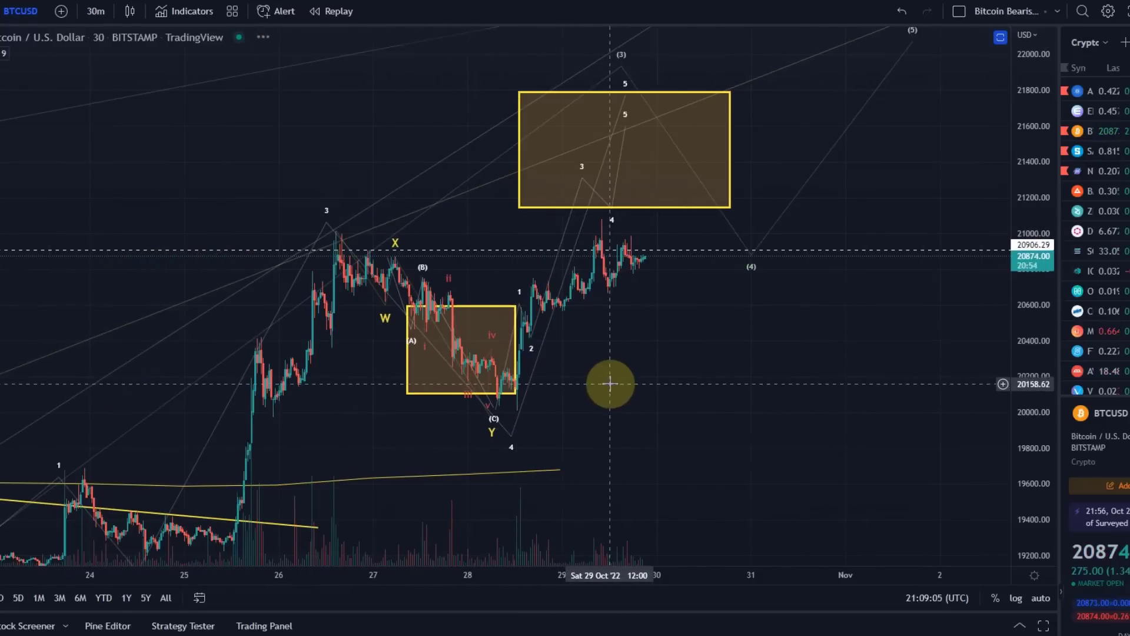
scroll(610, 383, "down", 1)
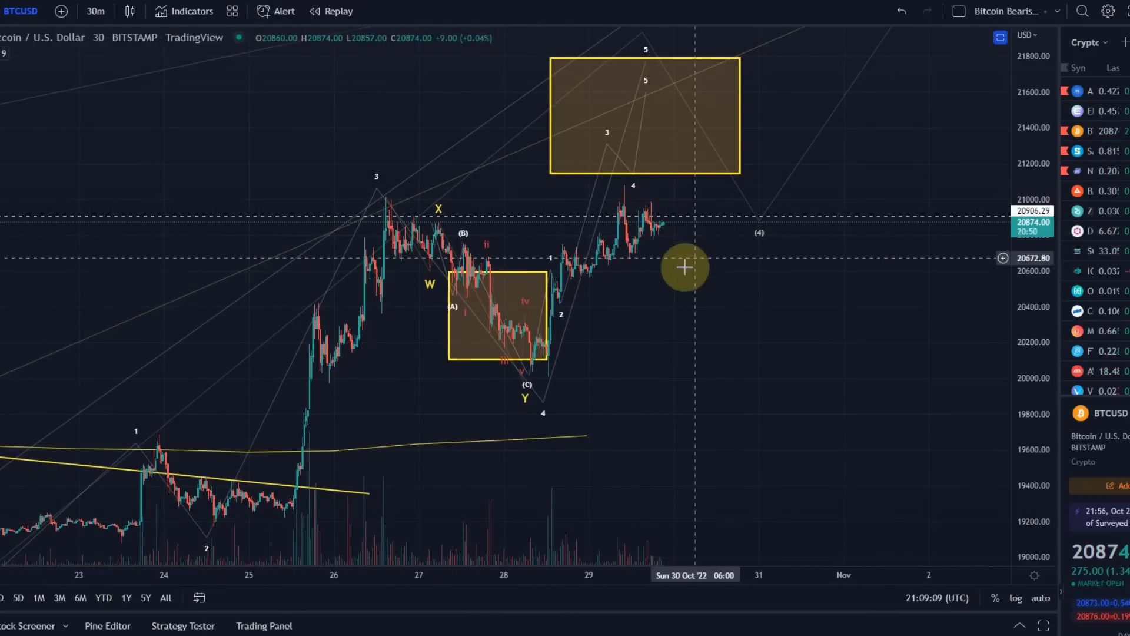
mouse_move(545, 415)
left_mouse_down()
mouse_move(558, 392)
mouse_move(701, 386)
mouse_move(524, 396)
left_mouse_up()
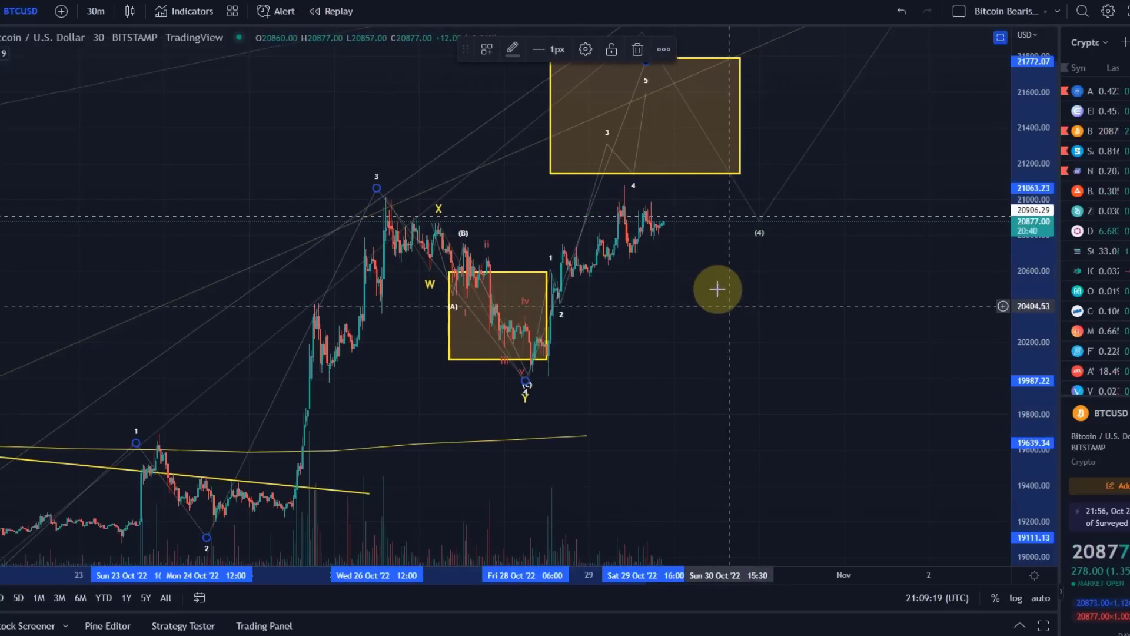
Step: Draw a yellow trend line under the 29 October lows, rising from about 20,527 to about 20,934
left_click_drag(692, 279, 632, 336)
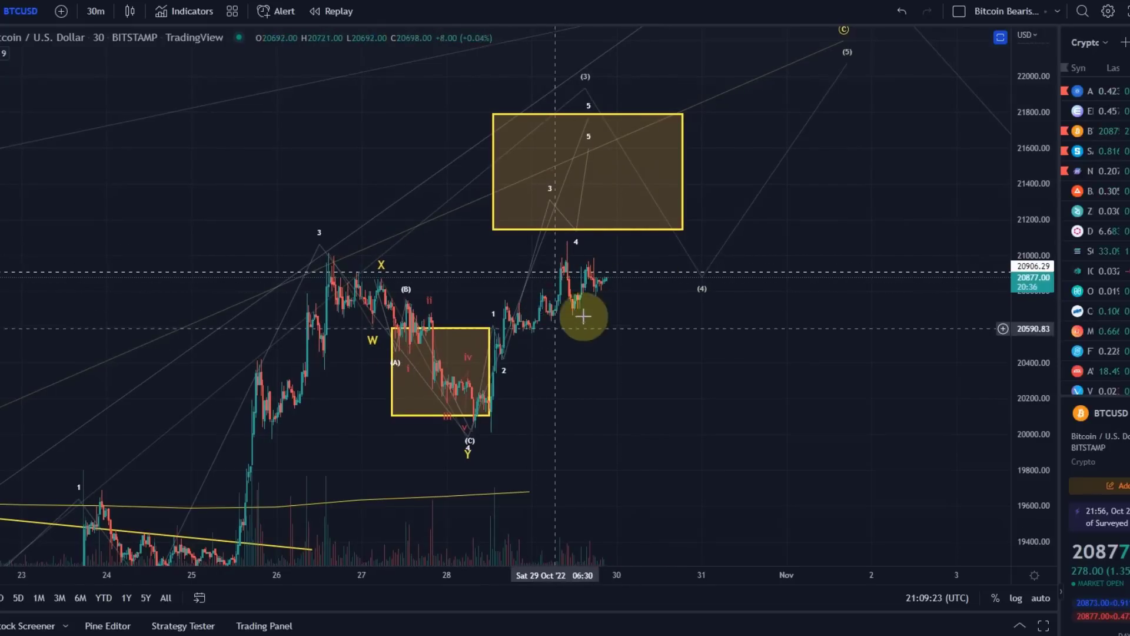
left_click_drag(525, 335, 641, 268)
left_click(526, 335)
left_click_drag(527, 334, 528, 341)
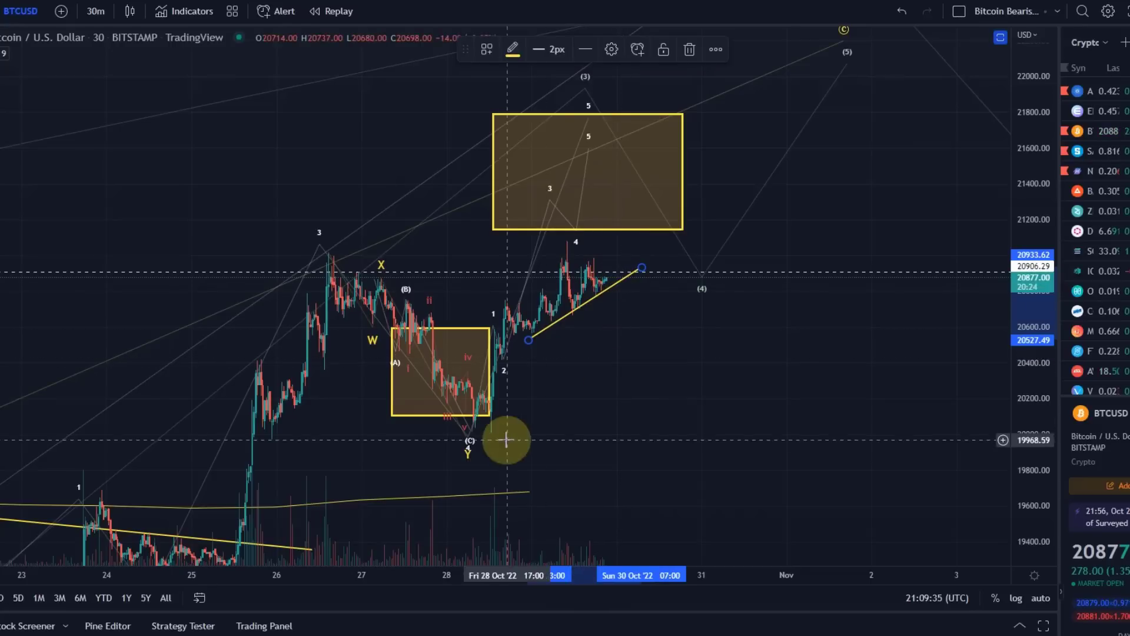
Step: Lower the wave 4 point to about 19,928, just beneath the (C) label
mouse_move(464, 446)
left_mouse_down()
mouse_move(650, 432)
mouse_move(475, 448)
left_mouse_up()
left_click(467, 447)
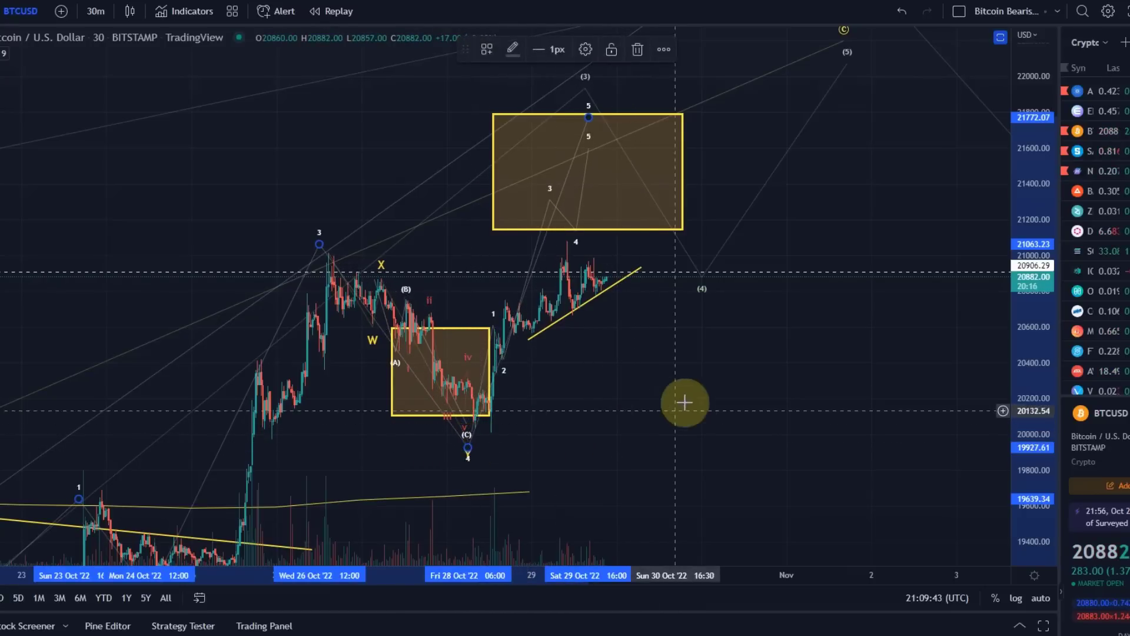
Step: Move wave 3 to about 20,803 and wave 4 to about 20,340 within the 26 October rise
left_click_drag(765, 373, 772, 280)
scroll(760, 323, "down", 2)
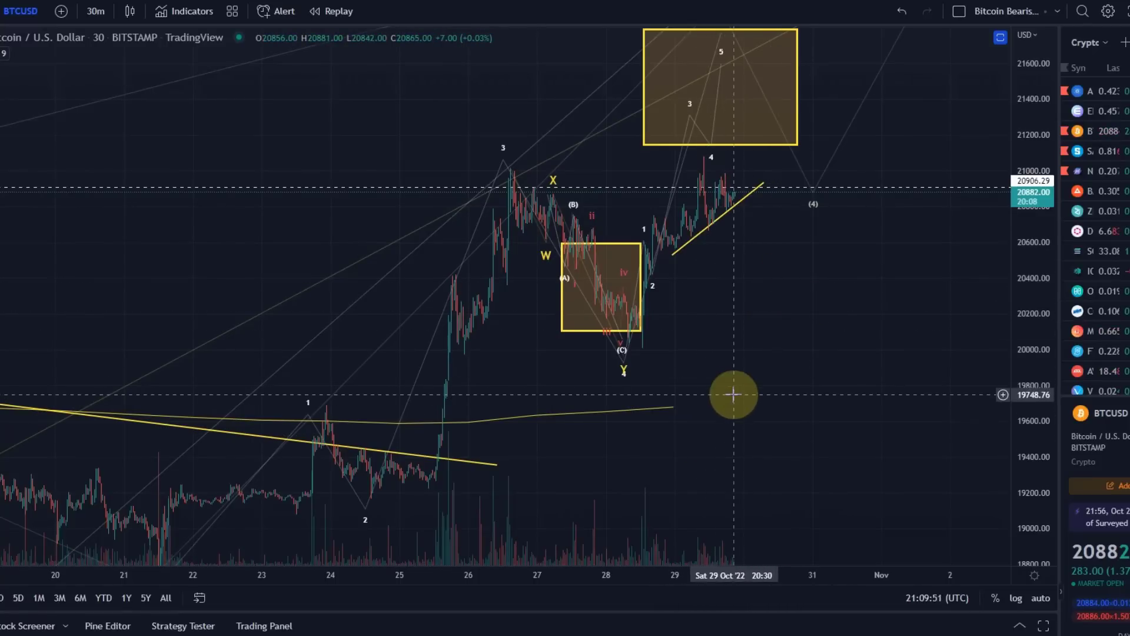
left_click_drag(806, 312, 788, 353)
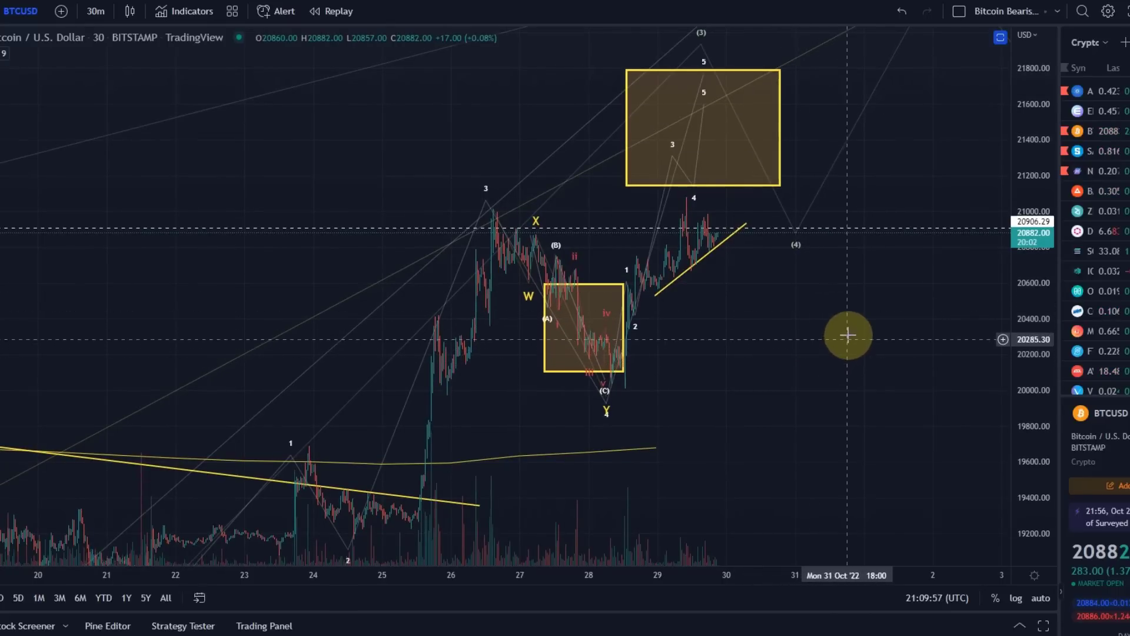
left_click_drag(849, 354, 863, 296)
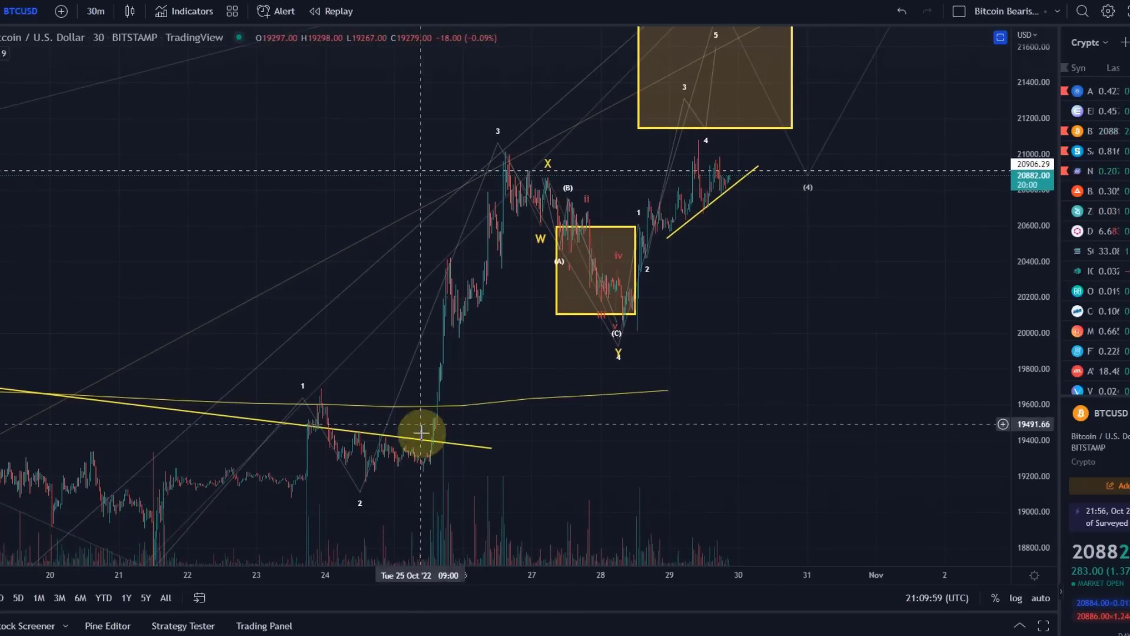
left_click_drag(532, 400, 535, 435)
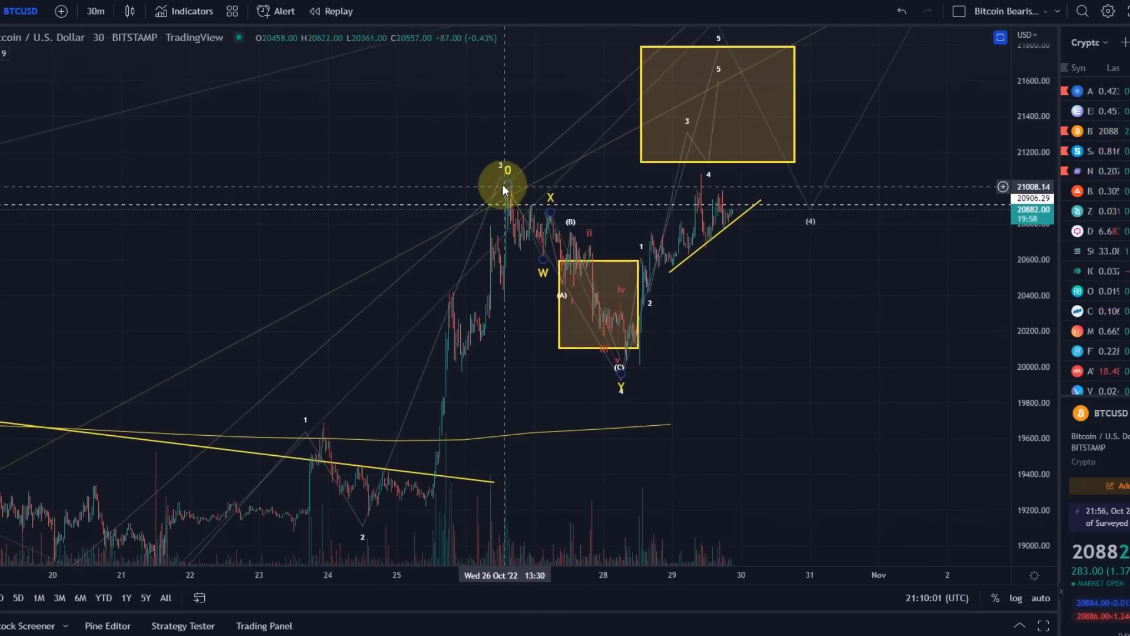
left_click_drag(498, 179, 478, 217)
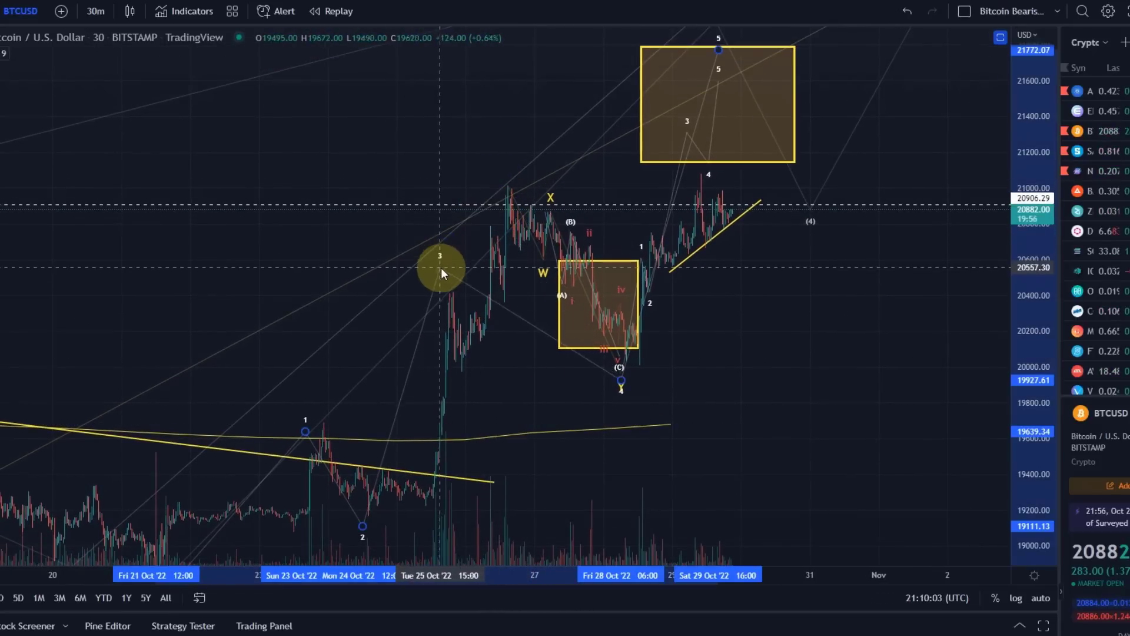
left_click_drag(440, 267, 447, 283)
mouse_move(621, 381)
left_mouse_down()
mouse_move(574, 371)
mouse_move(461, 377)
mouse_move(507, 306)
mouse_move(449, 356)
mouse_move(465, 374)
mouse_move(509, 350)
left_mouse_up()
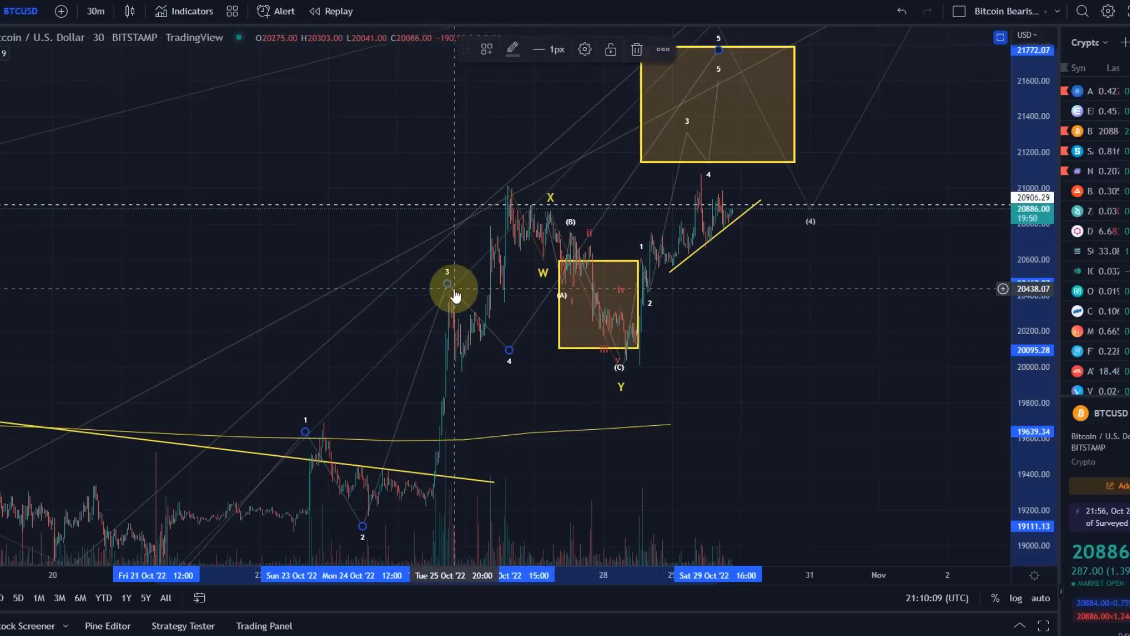
mouse_move(455, 295)
left_mouse_down()
mouse_move(458, 253)
mouse_move(463, 272)
mouse_move(486, 226)
left_mouse_up()
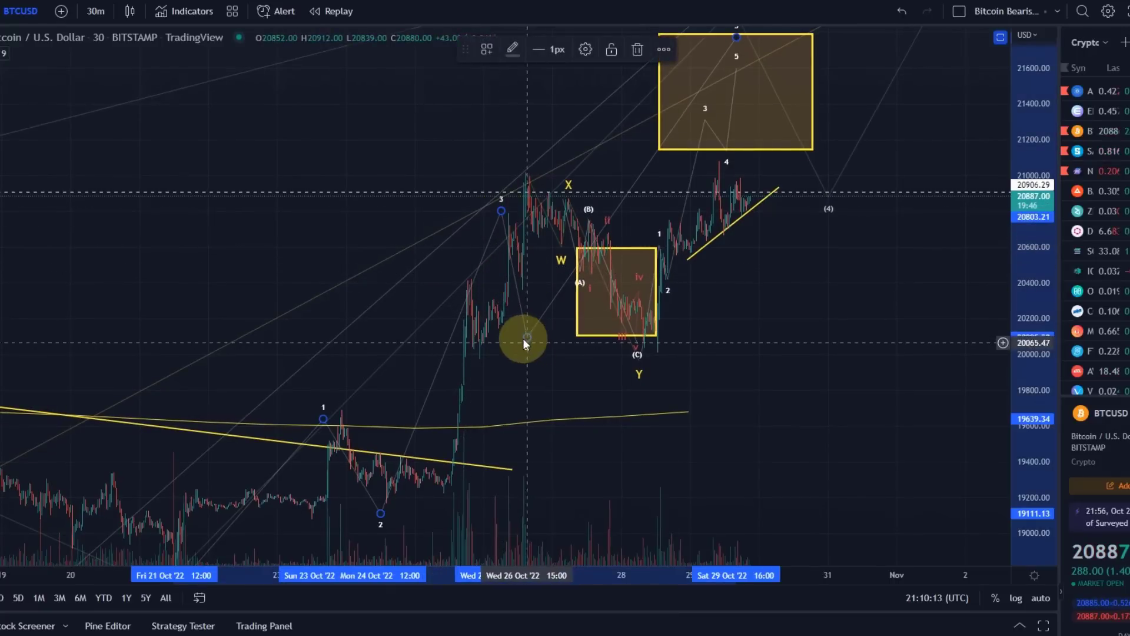
left_click_drag(523, 338, 525, 294)
left_click_drag(538, 343, 537, 358)
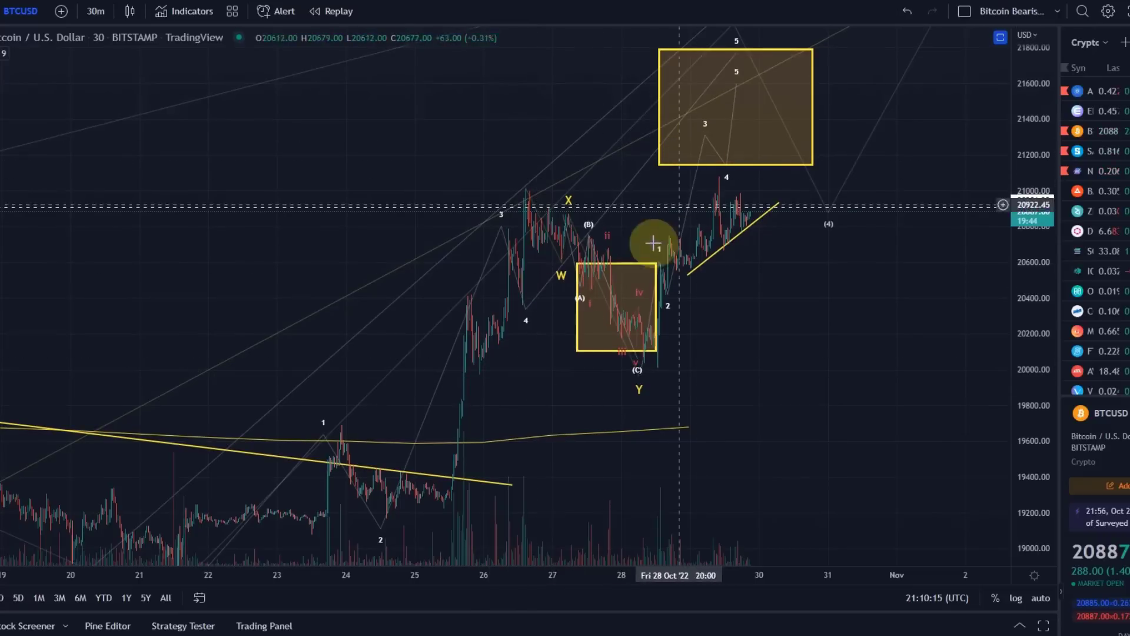
Step: Move wave 5 to the 26 October high at about 21,000 and realign the 1-to-5 count with the candles
mouse_move(737, 50)
left_mouse_down()
mouse_move(734, 71)
mouse_move(612, 182)
mouse_move(762, 96)
mouse_move(765, 32)
mouse_move(749, 53)
left_mouse_up()
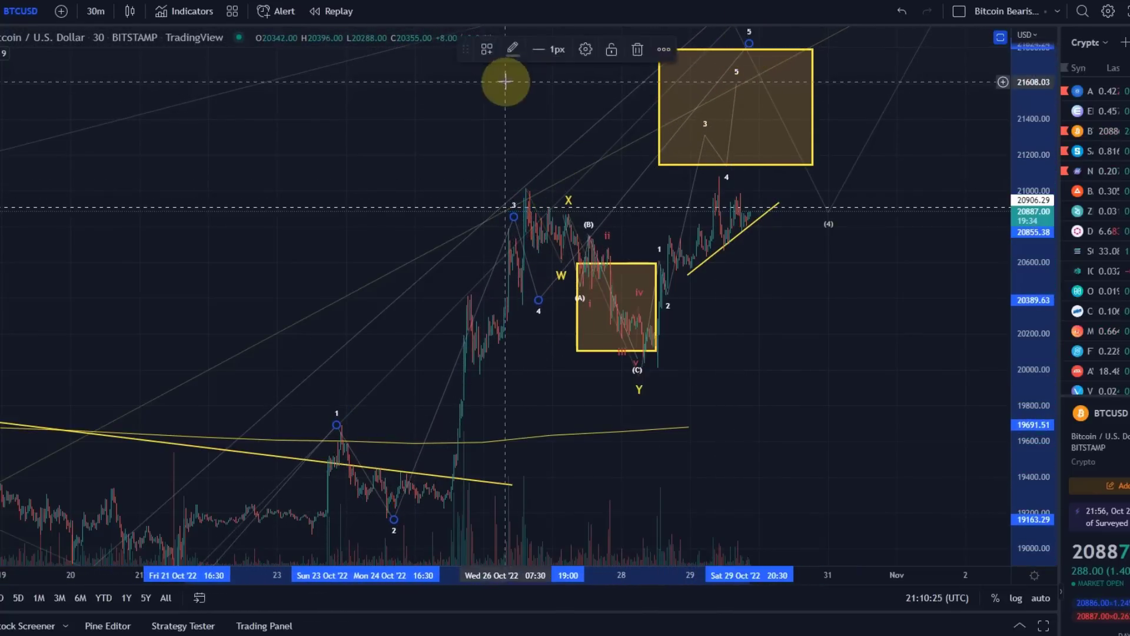
left_click_drag(600, 80, 585, 118)
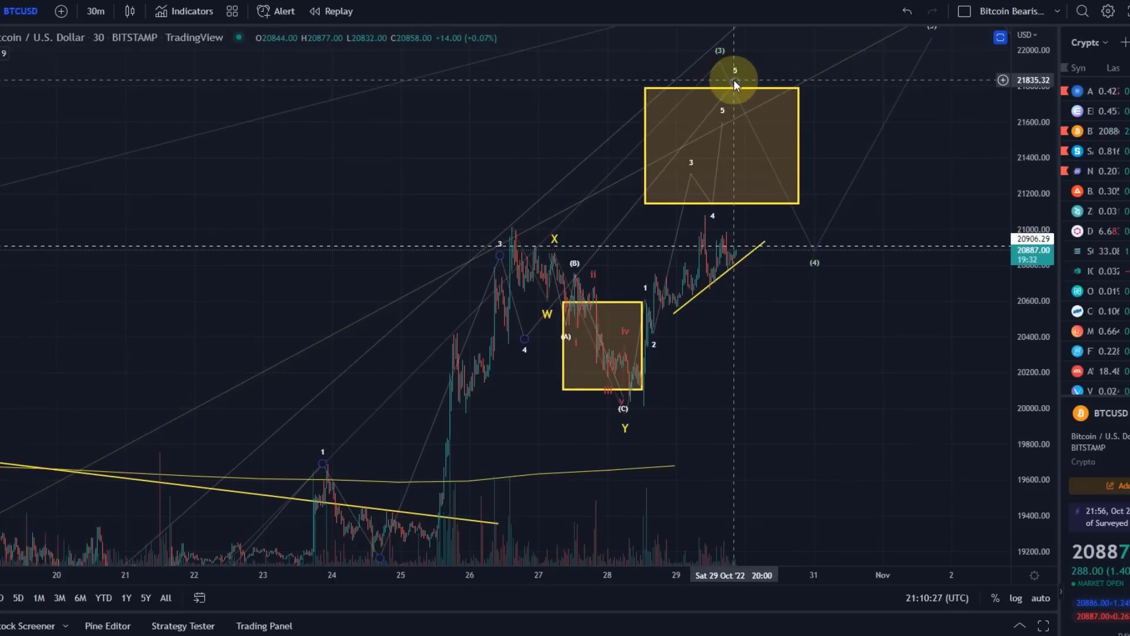
mouse_move(734, 79)
left_mouse_down()
mouse_move(542, 230)
mouse_move(525, 219)
left_mouse_up()
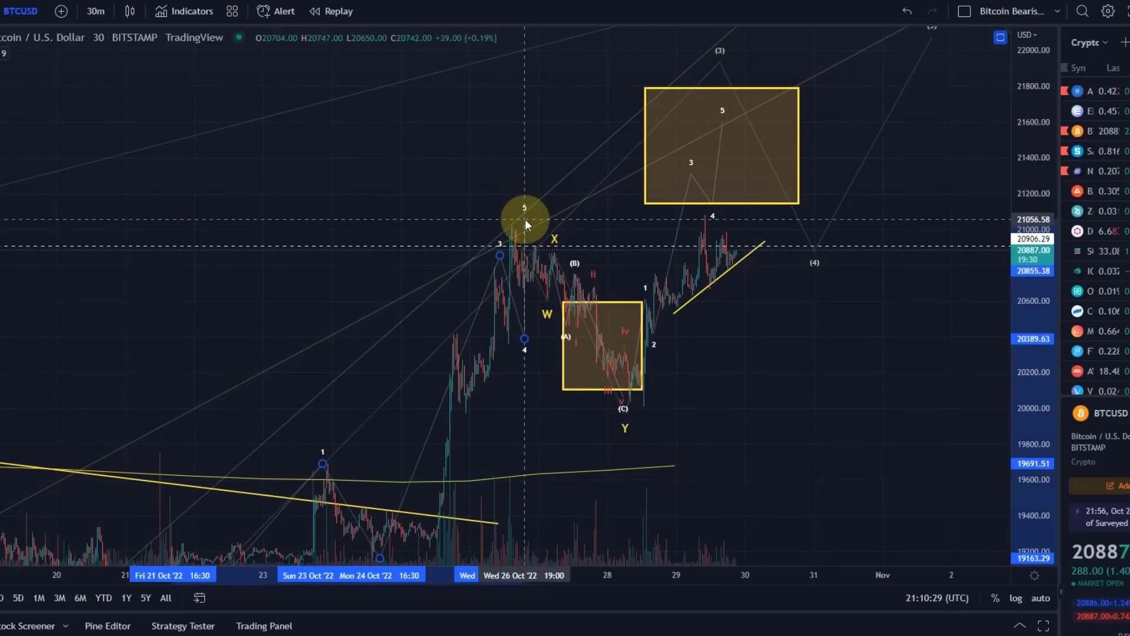
mouse_move(520, 327)
left_mouse_down()
mouse_move(507, 321)
mouse_move(506, 331)
left_mouse_up()
left_click_drag(487, 267, 512, 259)
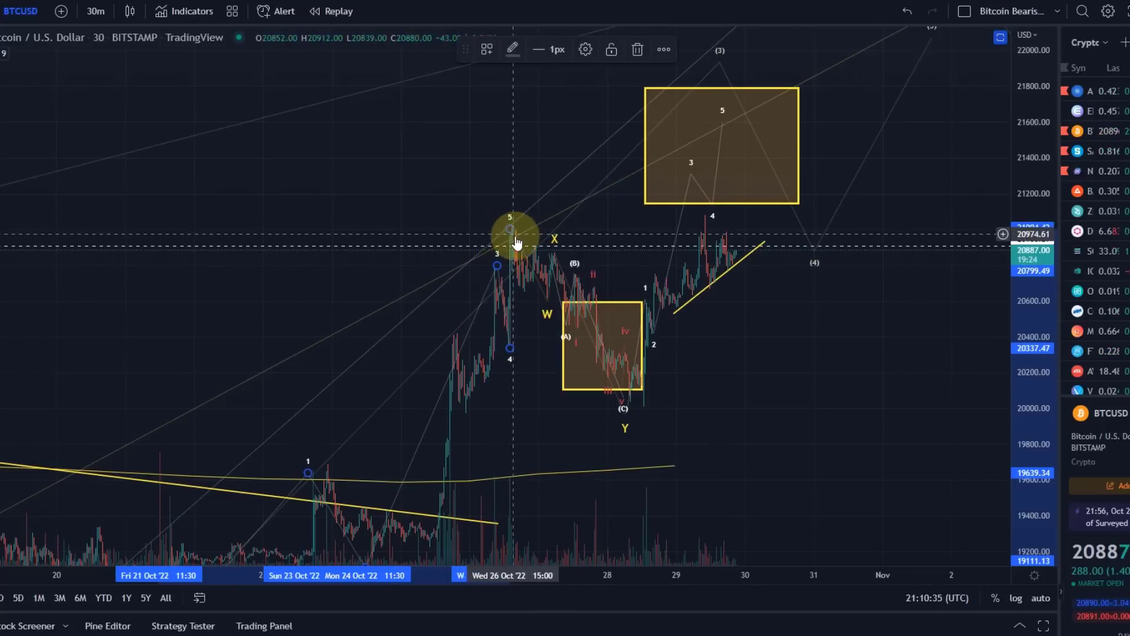
Step: Move wave (3) to about 21,187 above the 26 October high and wave (4) just below the Y low
left_click_drag(719, 60, 507, 195)
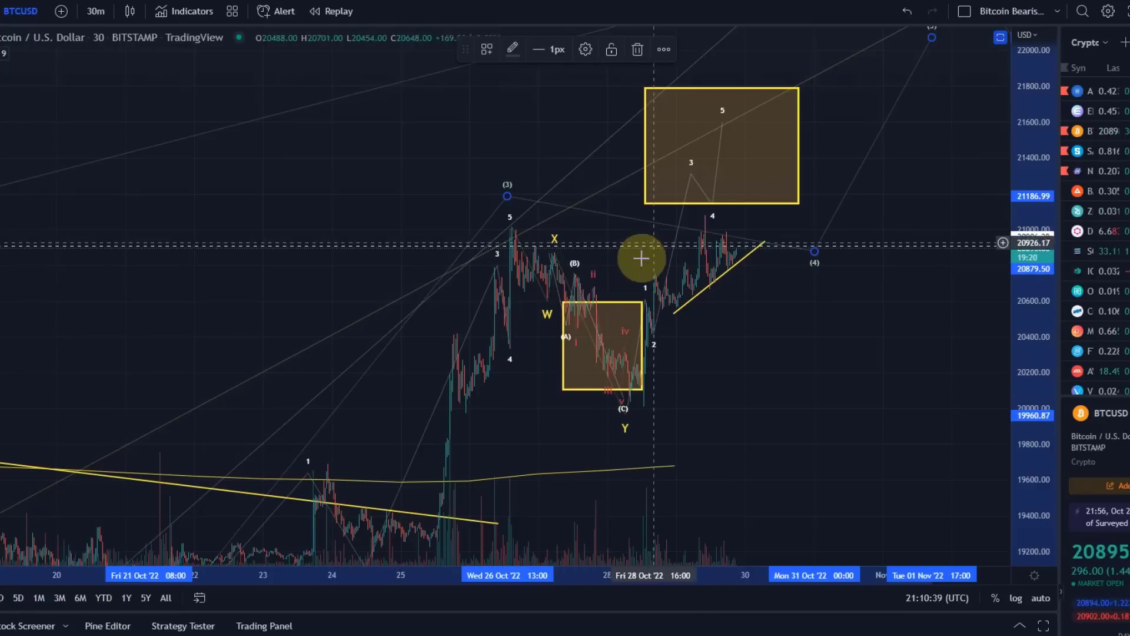
left_click_drag(818, 252, 655, 429)
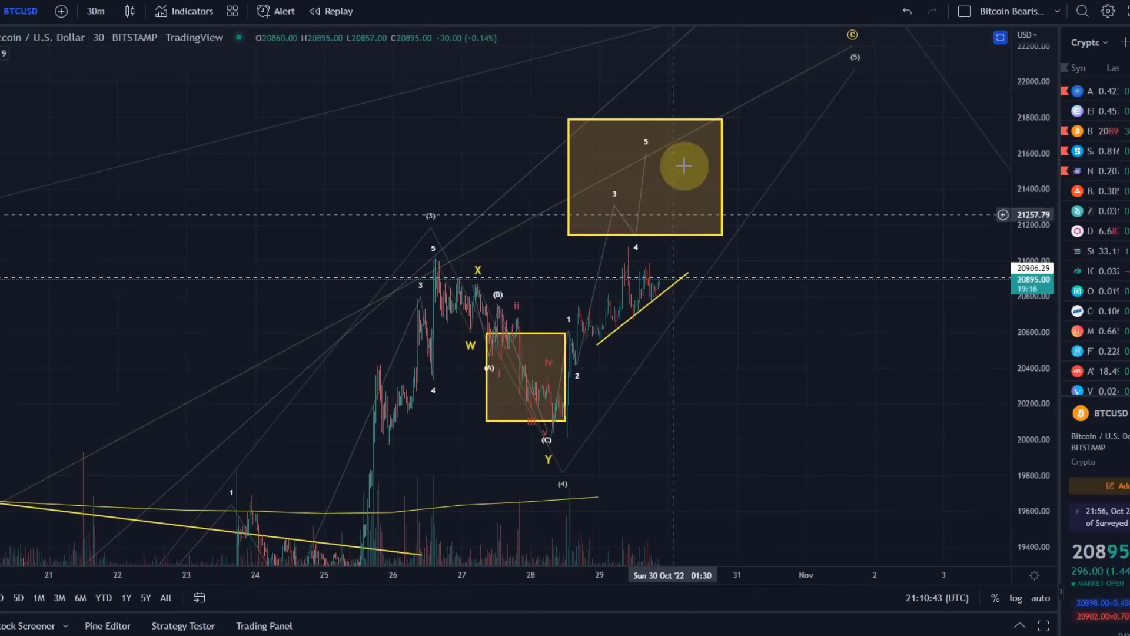
Step: Move wave (5) to about 21,228 and circled wave C to about 21,750, both at 29 October within the upper yellow target box
left_click_drag(868, 235, 858, 254)
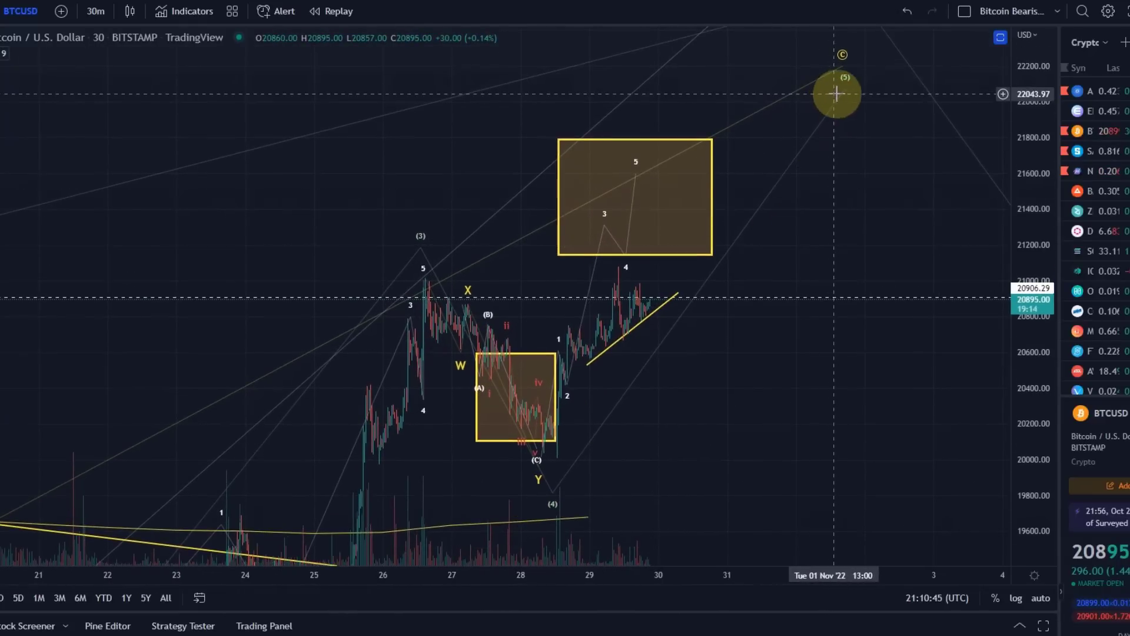
left_click_drag(847, 93, 640, 239)
left_click(532, 425)
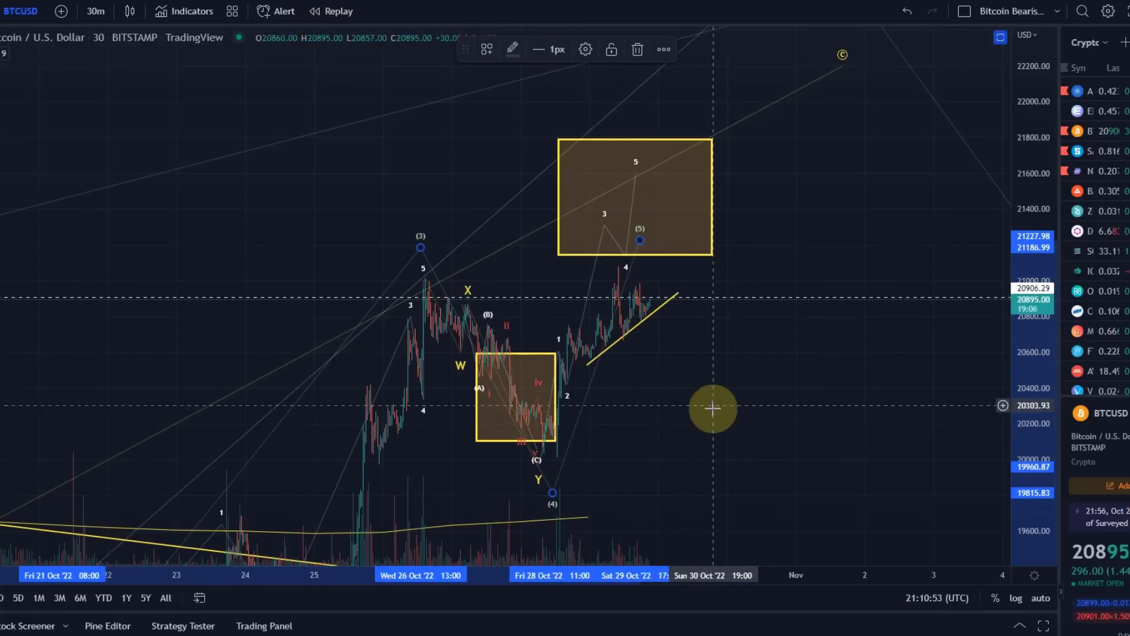
left_click_drag(714, 407, 760, 451)
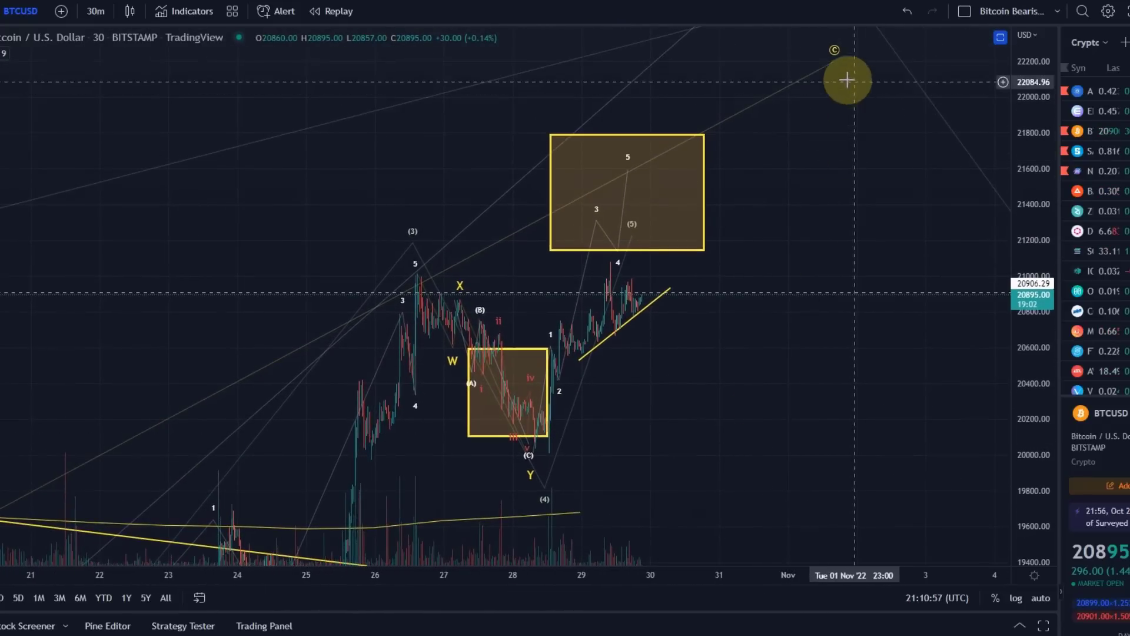
mouse_move(838, 61)
left_mouse_down()
mouse_move(620, 201)
mouse_move(612, 142)
mouse_move(625, 143)
left_mouse_up()
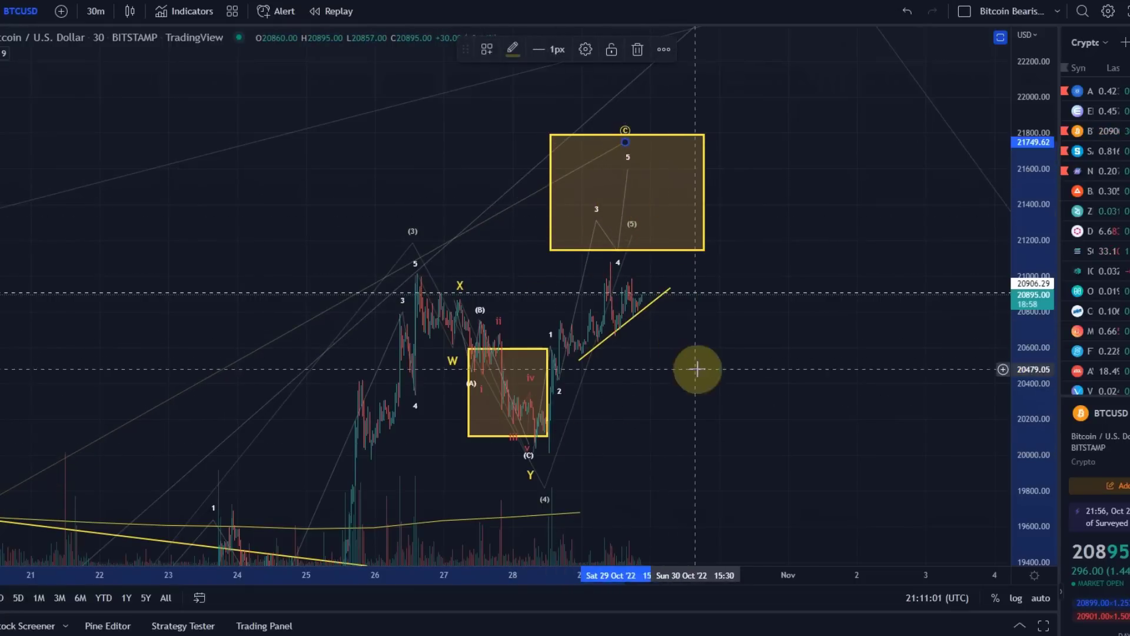
left_click_drag(626, 371, 601, 283)
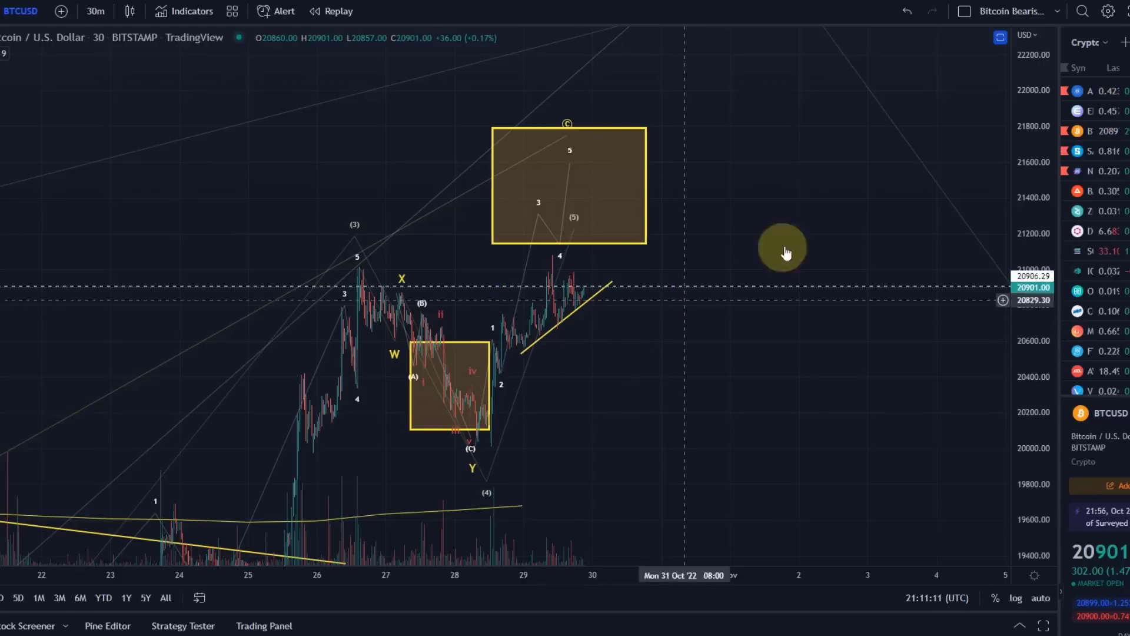
Step: Snap wave 1 to the high near 24 October at about 19,690 and wave 3 to about 20,796 on 26 October
left_click_drag(1027, 177, 1019, 321)
scroll(789, 338, "down", 3)
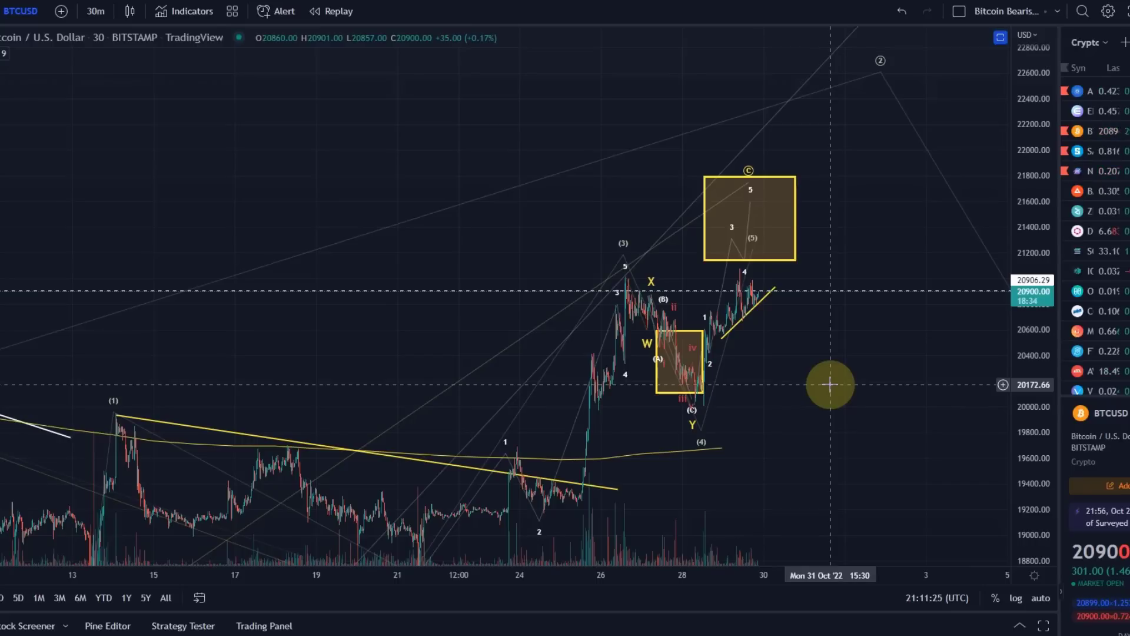
left_click_drag(837, 413, 747, 361)
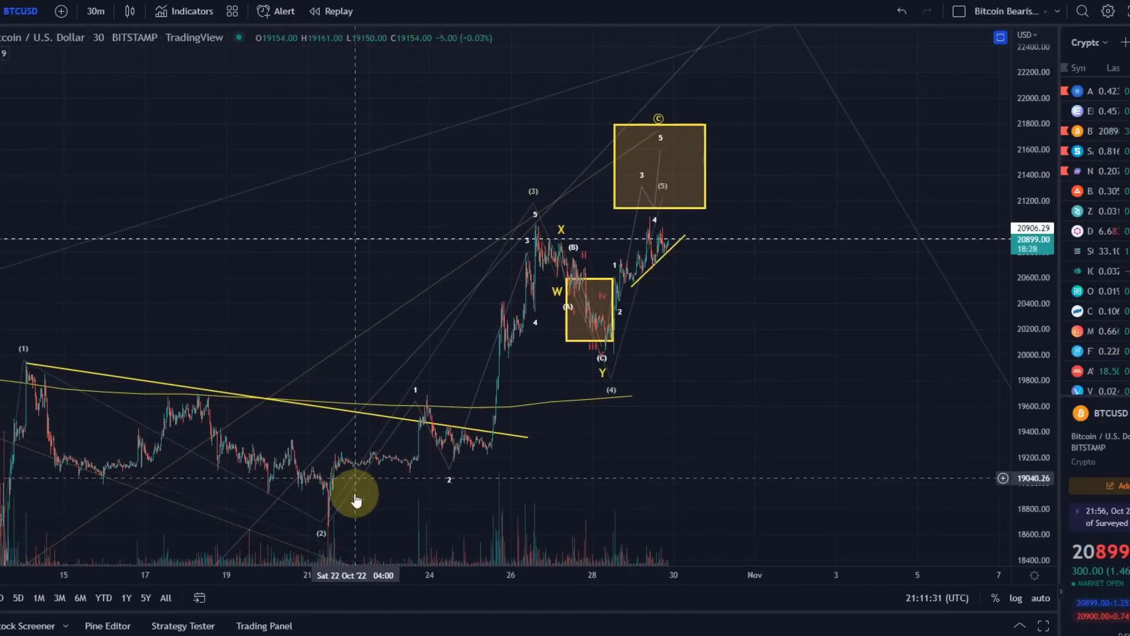
scroll(312, 488, "up", 1)
left_click_drag(353, 401, 367, 393)
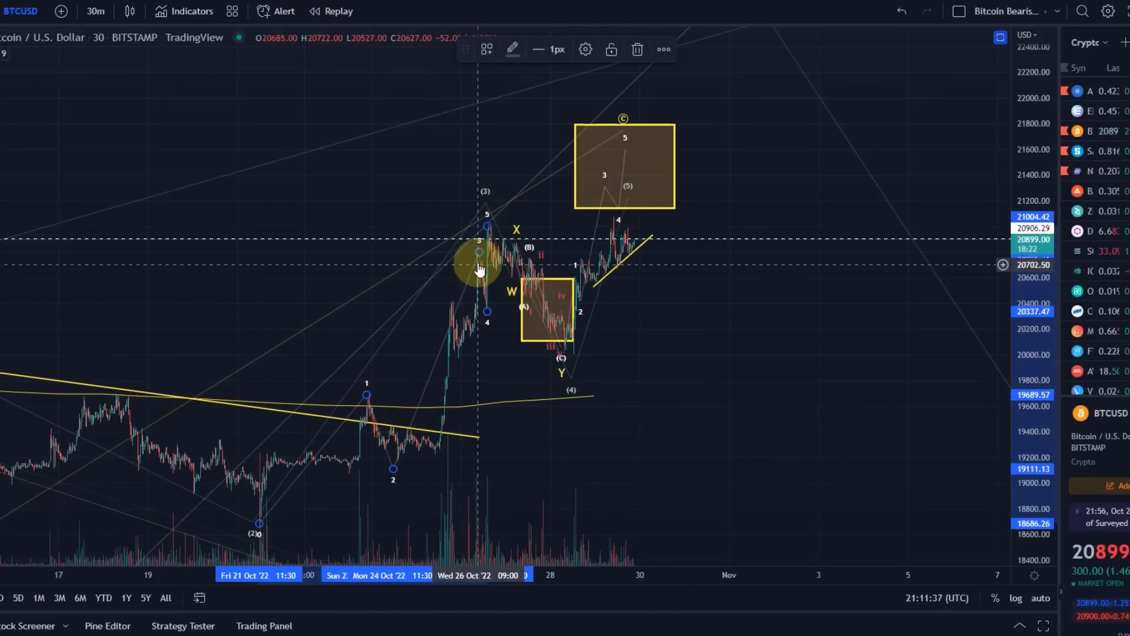
left_click_drag(478, 253, 480, 252)
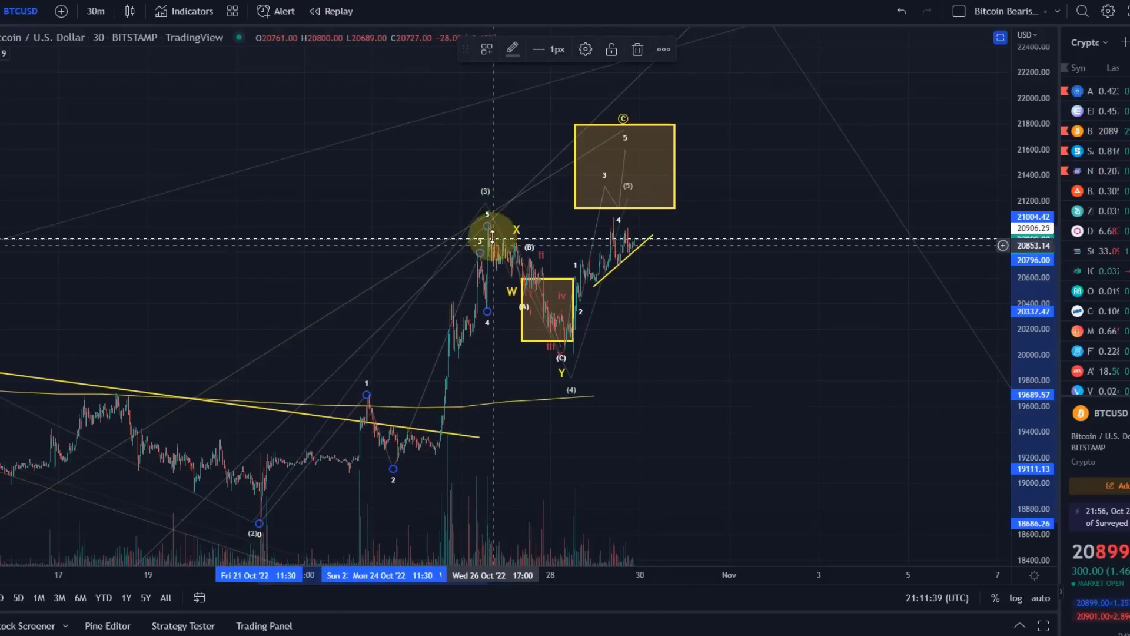
Step: Nudge wave (3) to about 21,212, directly above the wave 5 high of 26 October
left_click_drag(487, 201, 489, 200)
left_click(560, 349)
mouse_move(560, 349)
left_mouse_down()
mouse_move(575, 336)
mouse_move(559, 345)
left_mouse_up()
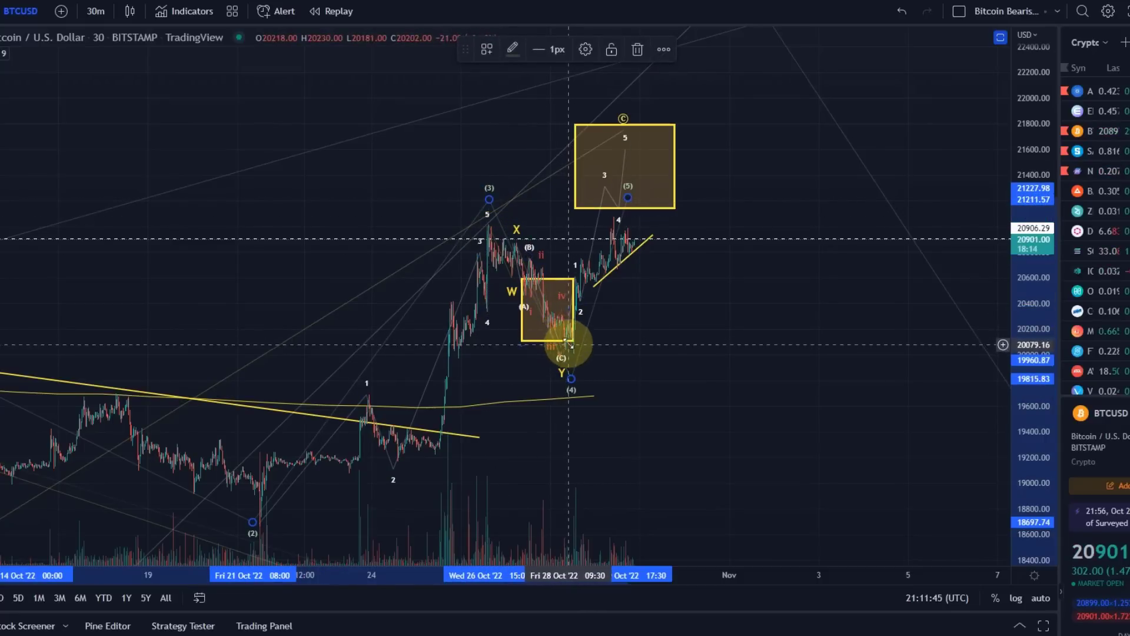
Step: Measure the wave (4) pullback with a temporary Fibonacci retracement from about 18,656 near wave (2) to about 21,019, and delete it
left_click_drag(655, 424, 743, 372)
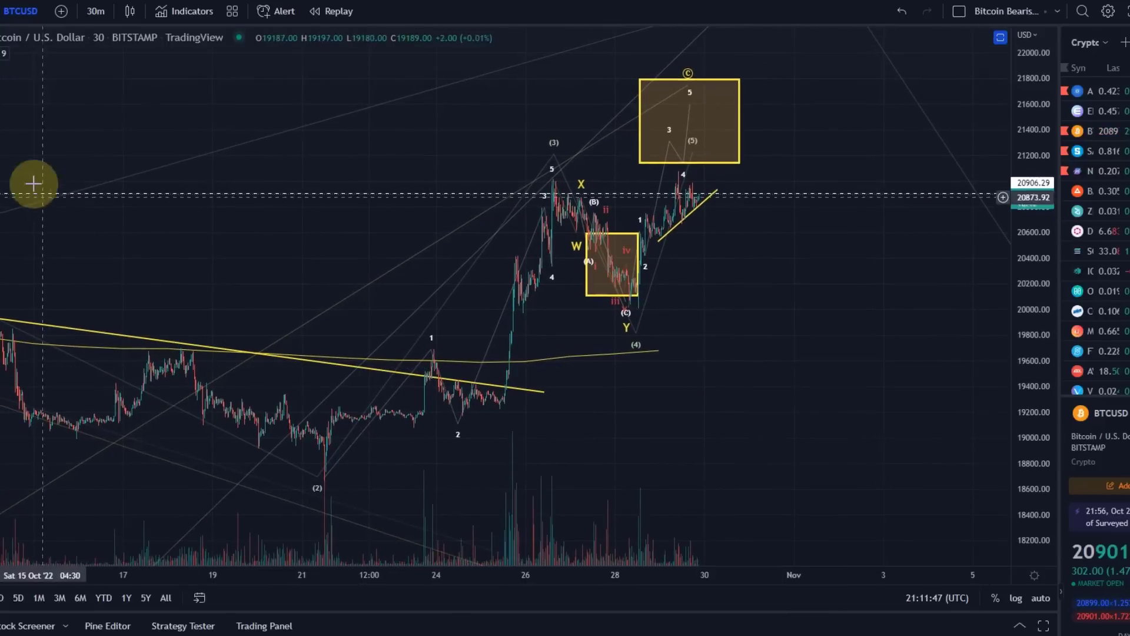
left_click_drag(301, 481, 367, 430)
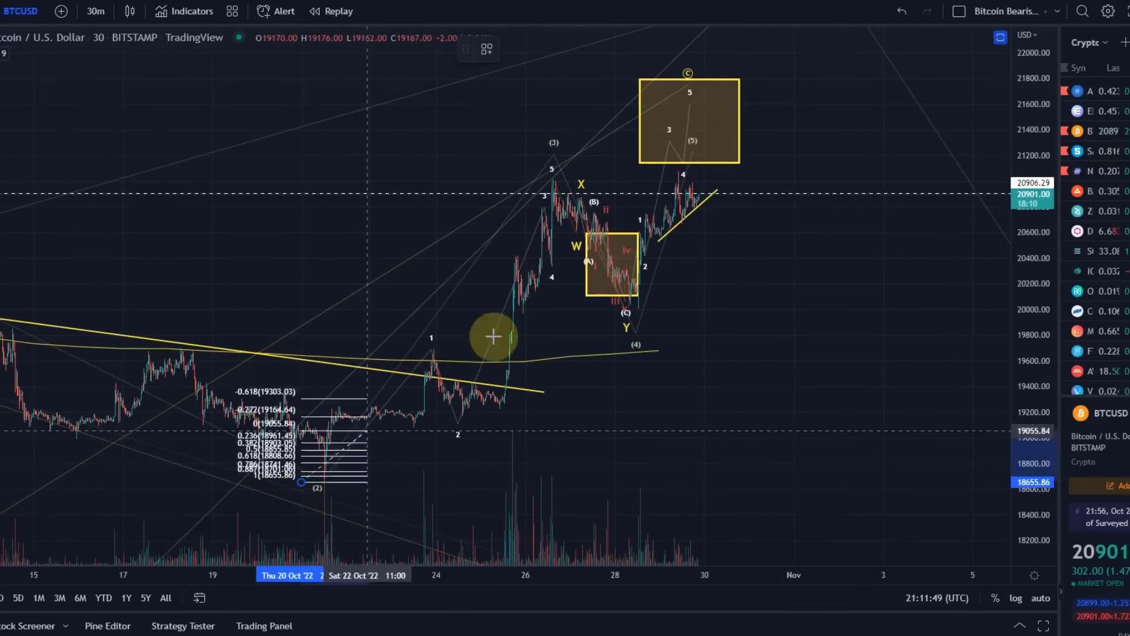
left_click_drag(494, 336, 814, 178)
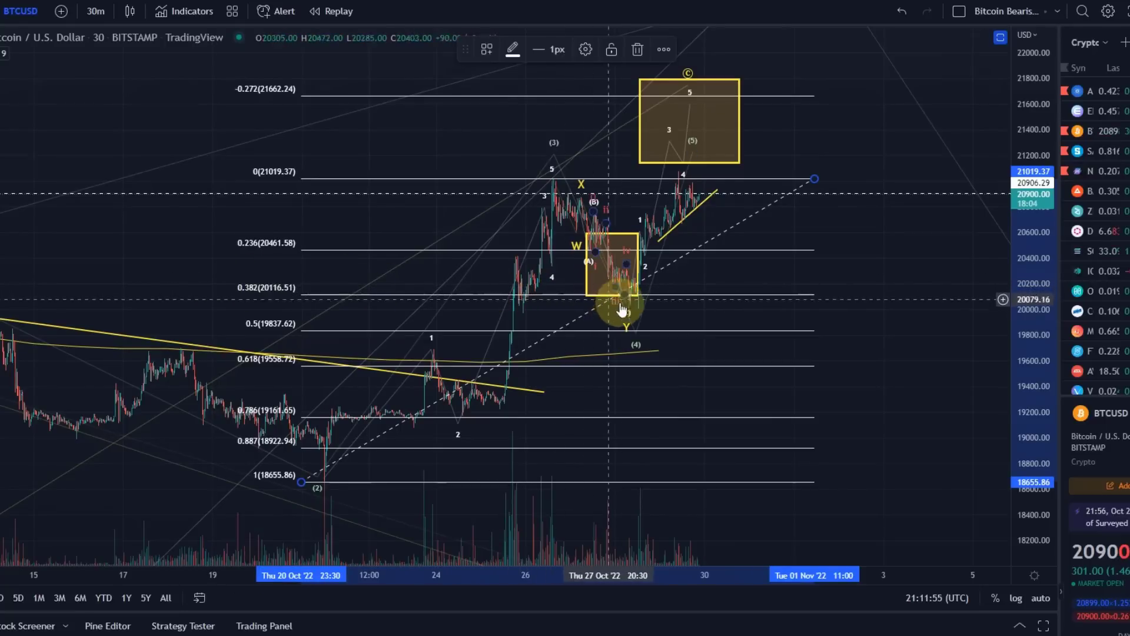
key("Delete")
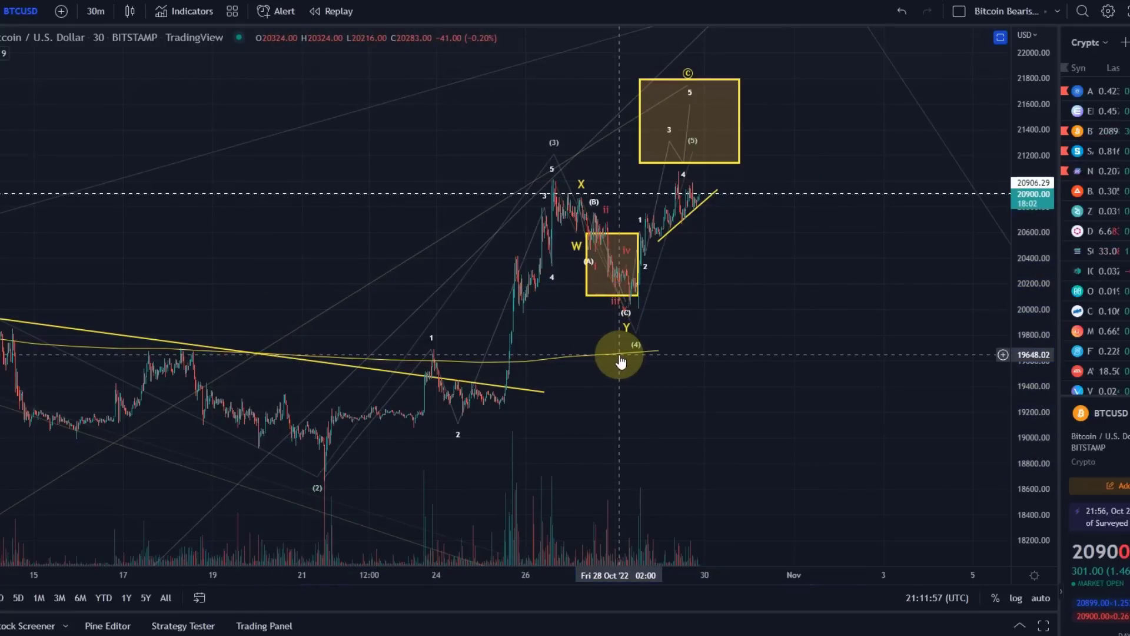
Step: Draw a Fibonacci retracement from the circled B low at about 18,189 up to the late-October high at about 21,079
left_click_drag(750, 259, 754, 280)
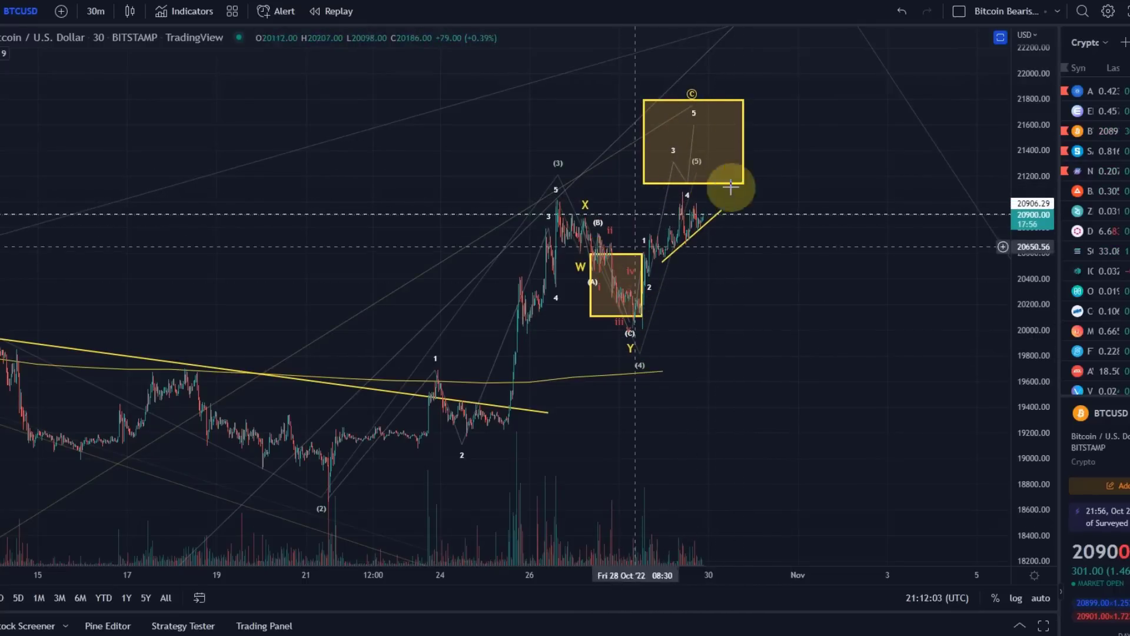
left_click_drag(699, 289, 691, 331)
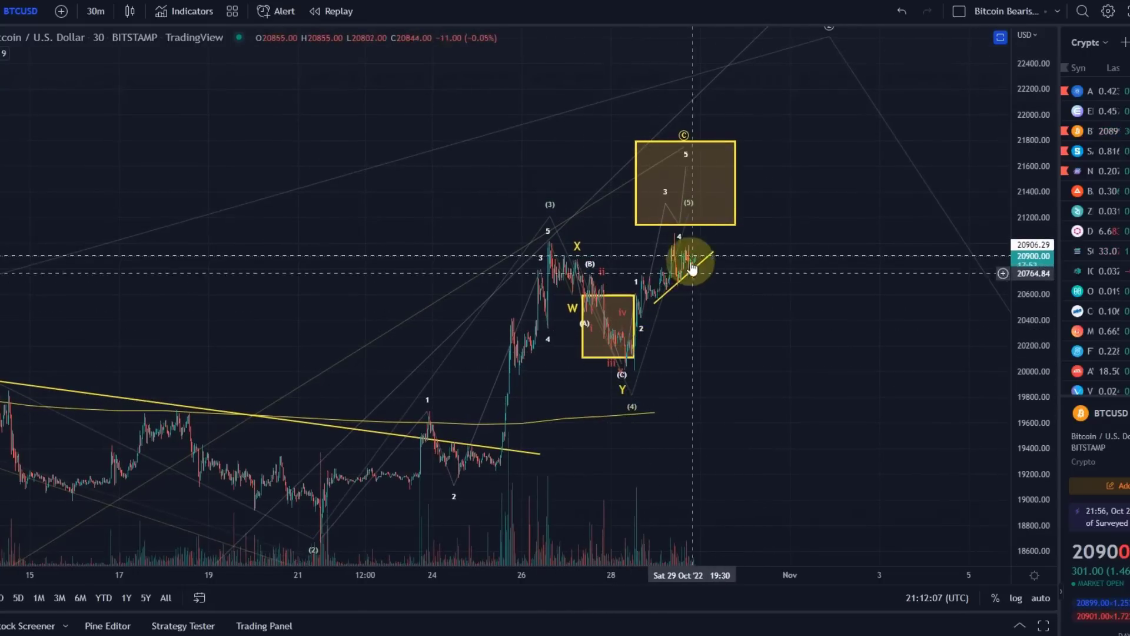
left_click(663, 233)
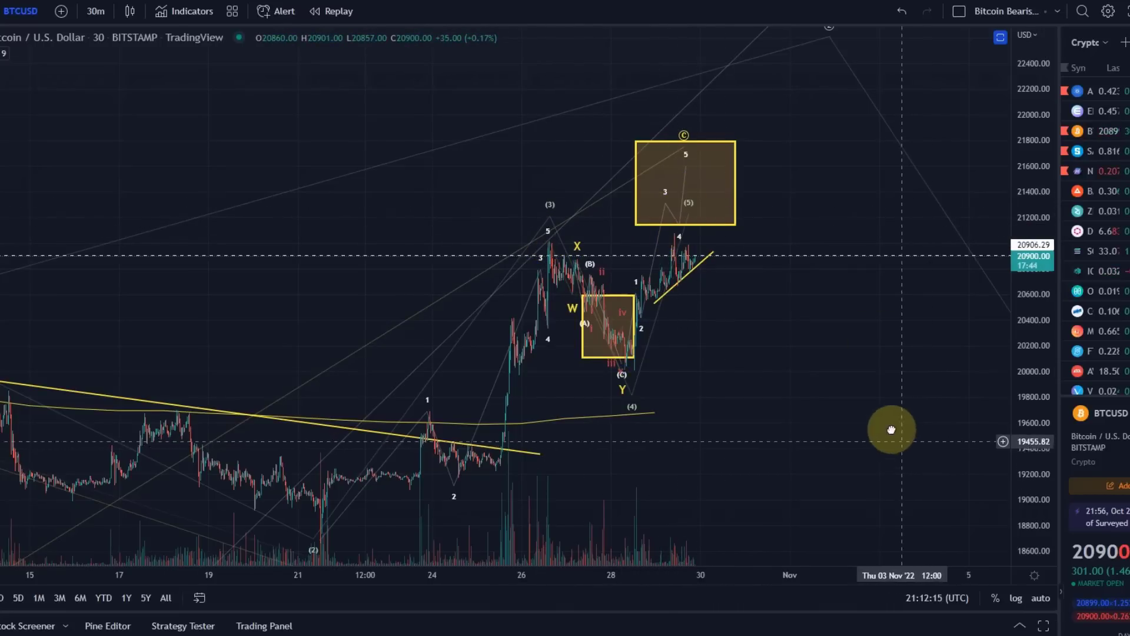
scroll(893, 429, "down", 2)
left_click_drag(893, 429, 669, 328)
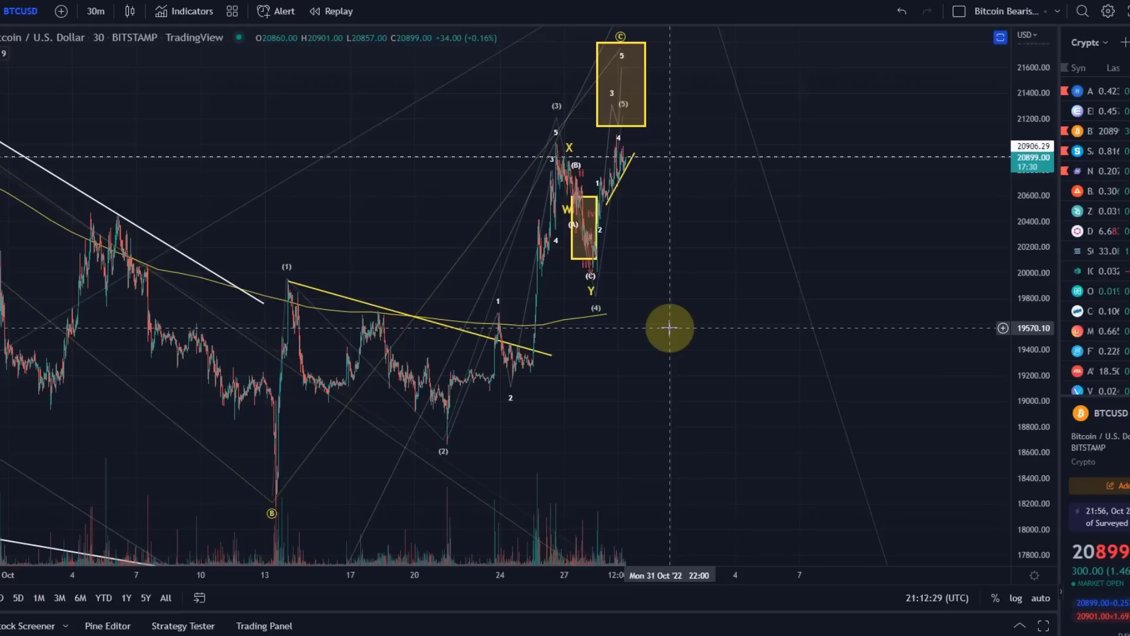
scroll(670, 328, "down", 3)
left_click_drag(1009, 118, 1060, 449)
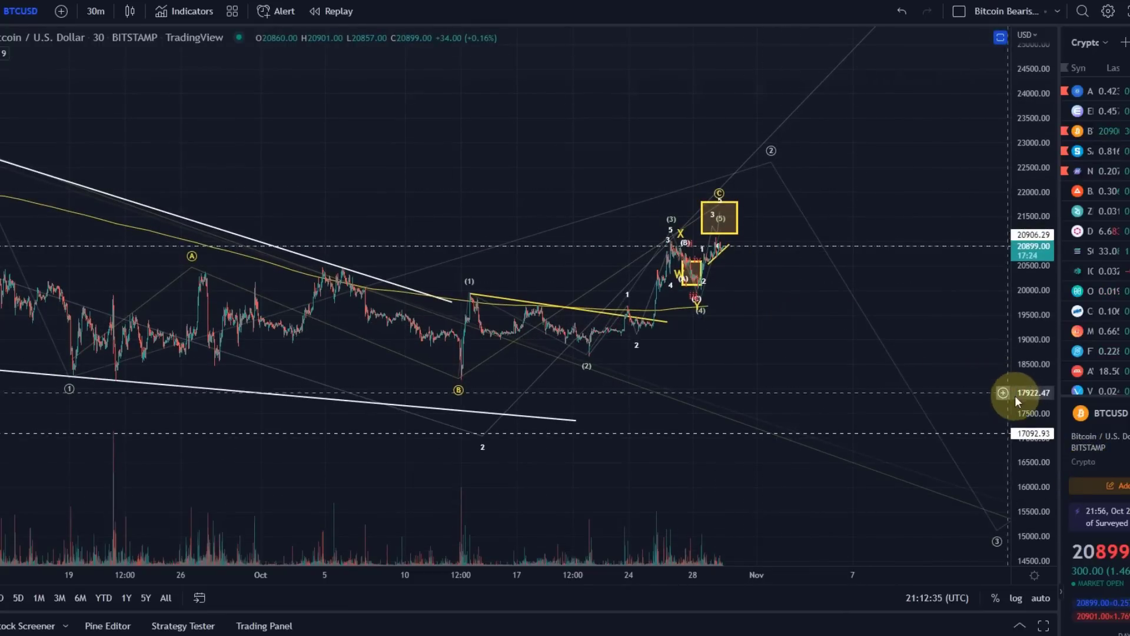
left_click_drag(1008, 397, 1025, 168)
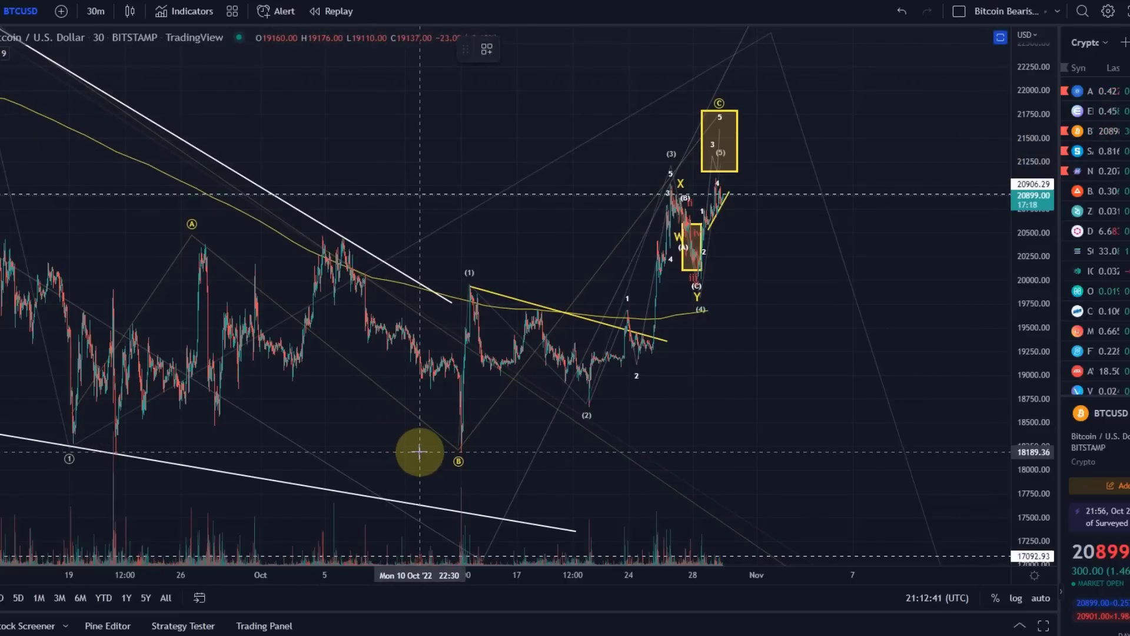
mouse_move(420, 451)
left_mouse_down()
mouse_move(721, 256)
mouse_move(870, 263)
mouse_move(934, 159)
mouse_move(956, 186)
mouse_move(951, 172)
mouse_move(961, 178)
left_mouse_up()
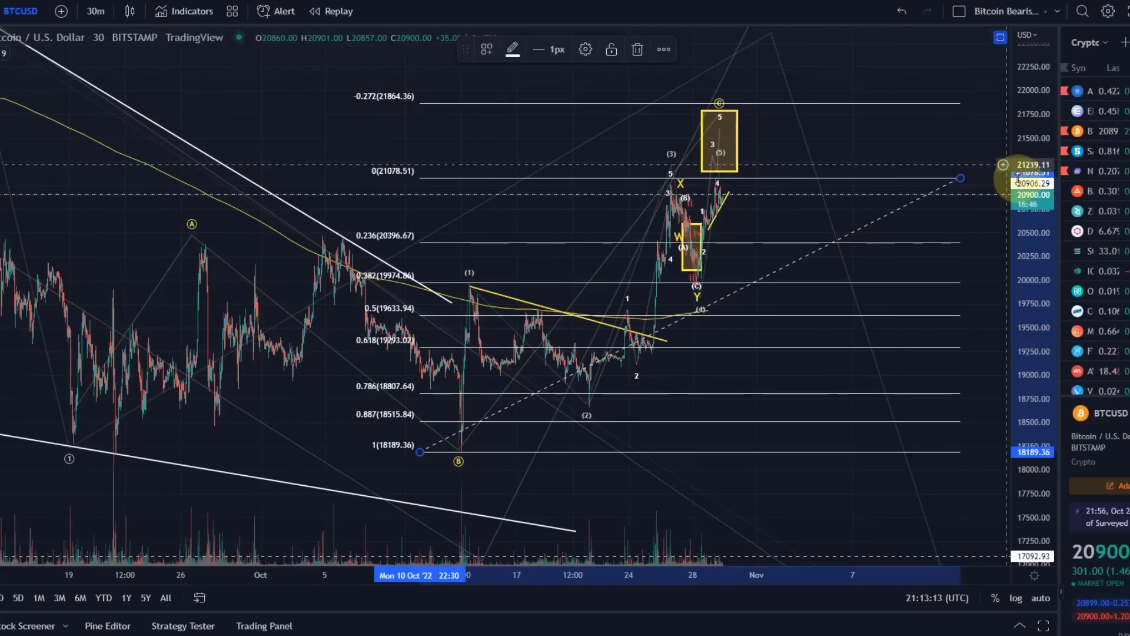
Step: Examine the recent price action and the circled C target box against the Fibonacci levels, first in overview and in close-up
left_click_drag(1018, 178, 1027, 330)
left_click_drag(868, 510, 807, 523)
left_click_drag(1042, 396, 850, 268)
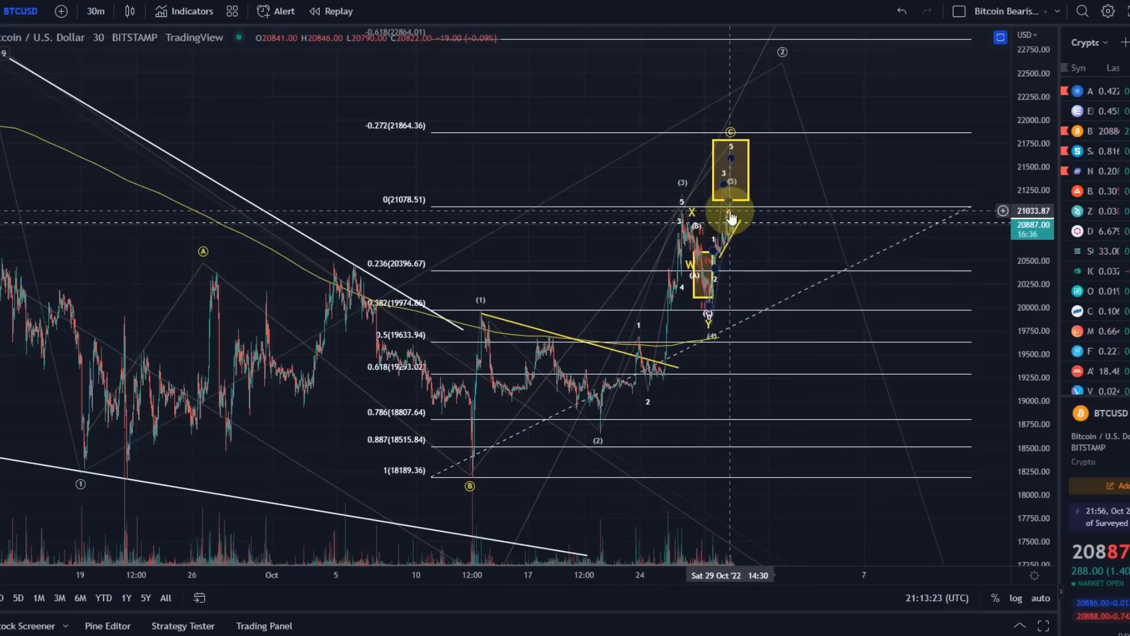
scroll(714, 239, "up", 3)
left_click_drag(713, 239, 761, 314)
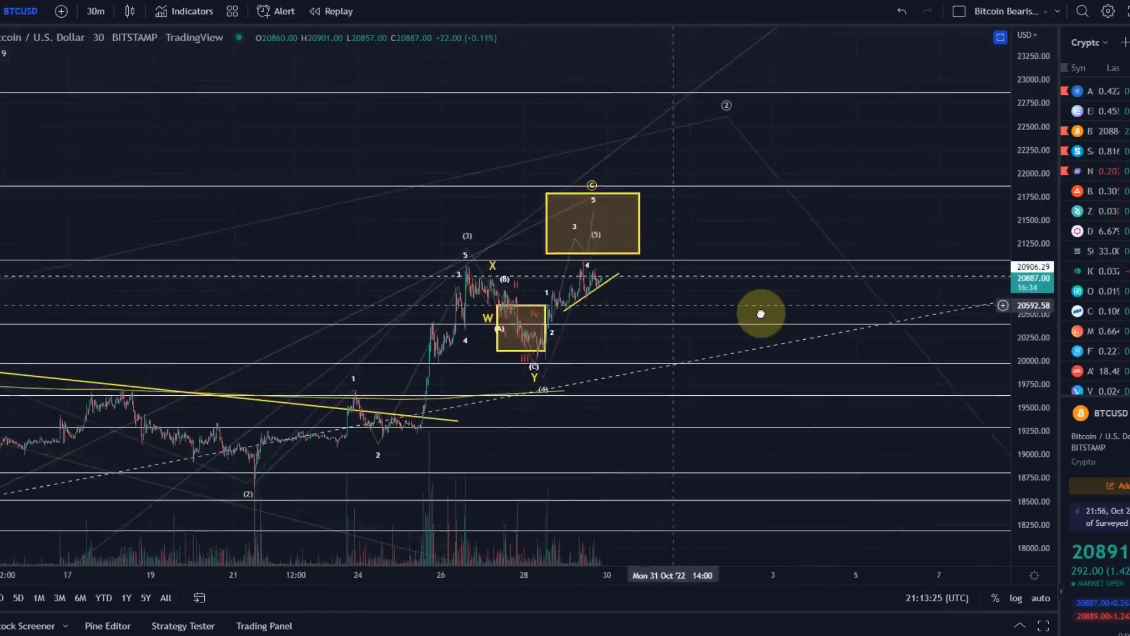
scroll(682, 290, "up", 2)
left_click_drag(681, 291, 570, 292)
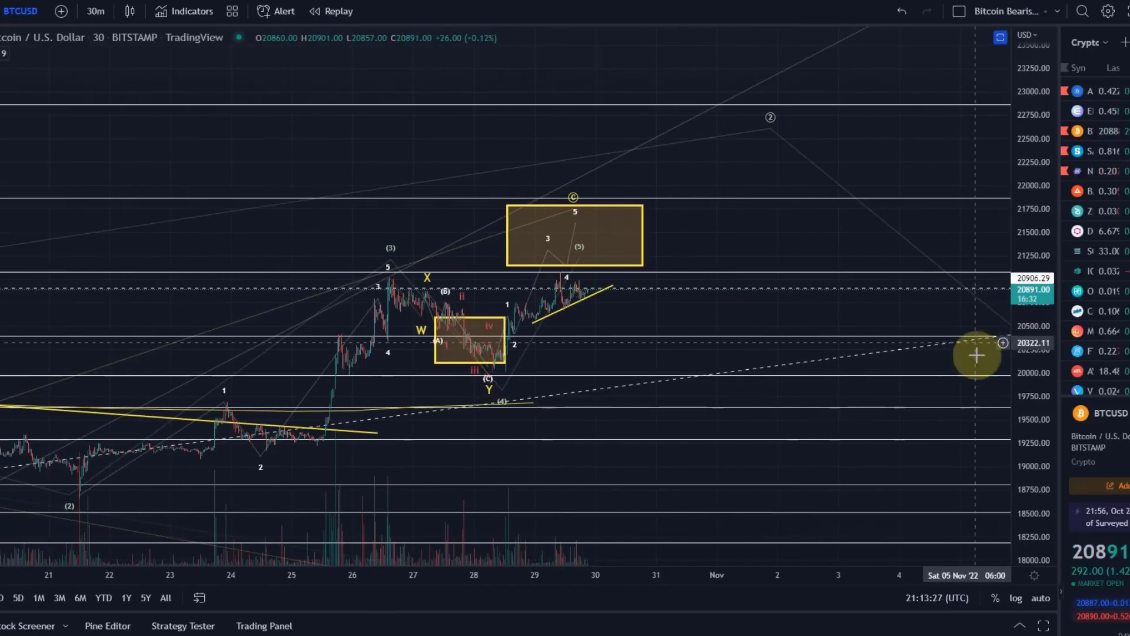
left_click_drag(1031, 407, 1020, 144)
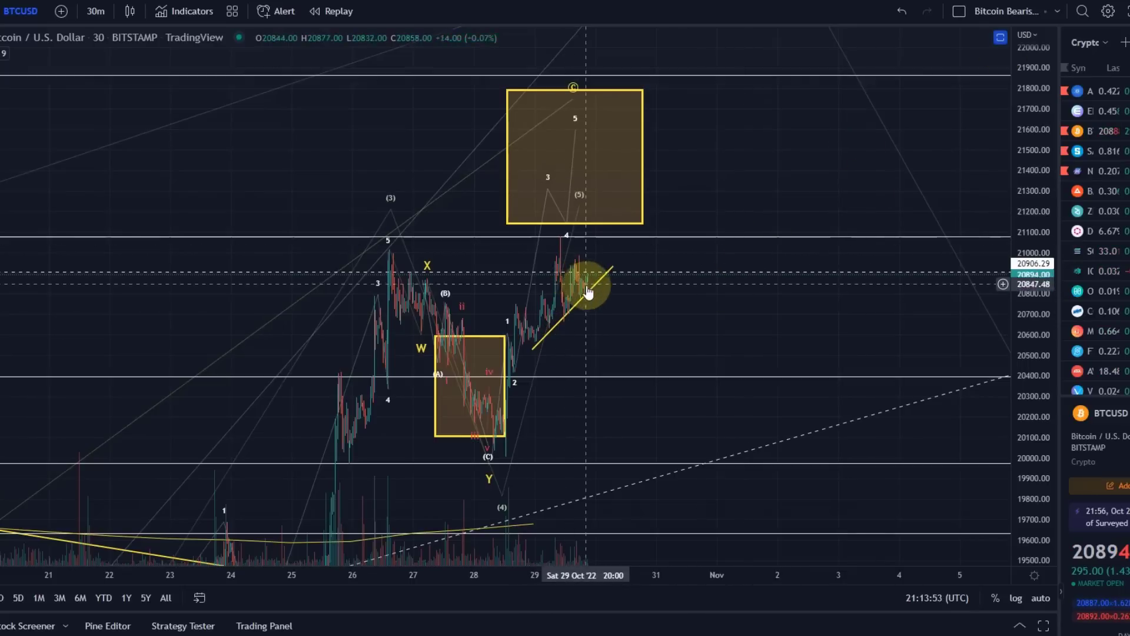
Step: Bring back the indicator panes beneath the price chart and switch the chart to the 1-hour timeframe
key("ctrl+z")
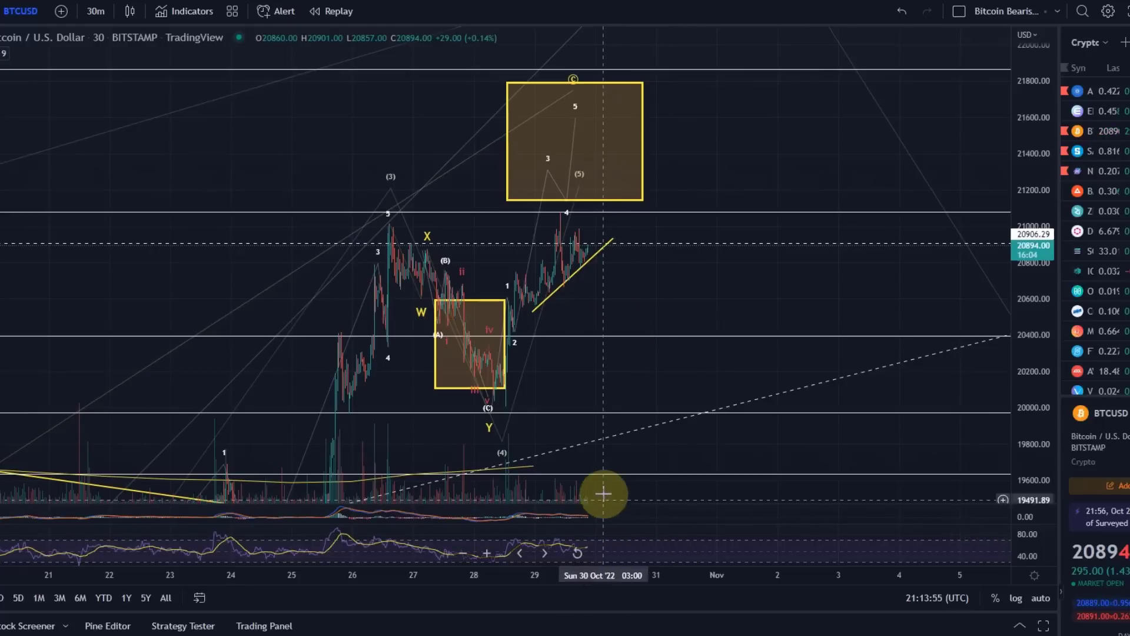
left_click(95, 12)
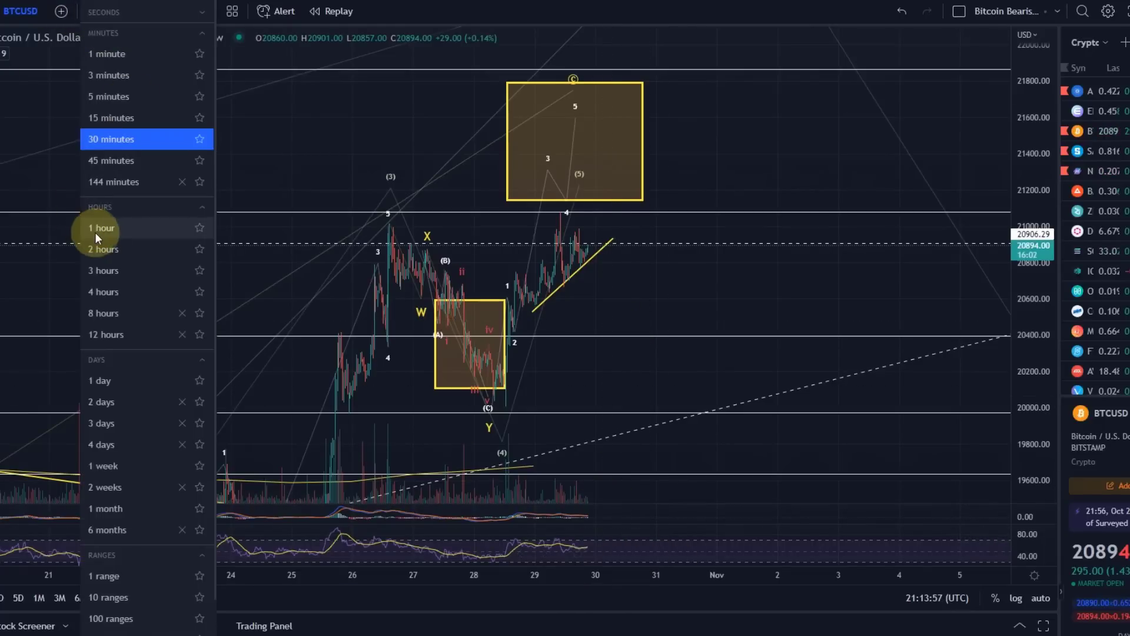
left_click(96, 231)
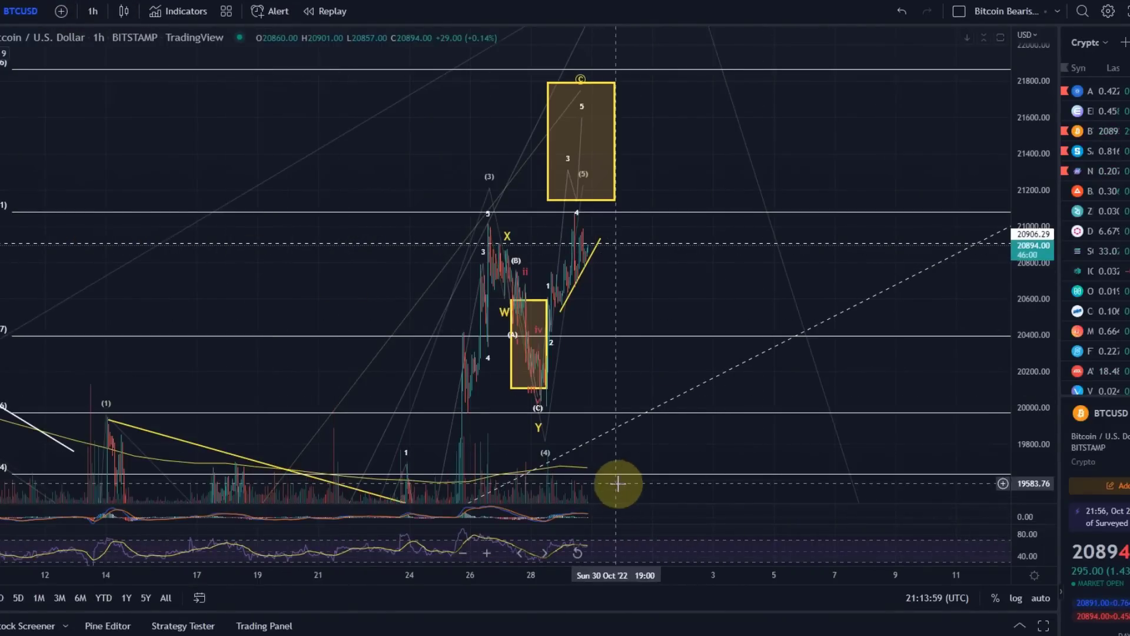
Step: Enlarge the MACD pane and the RSI pane in turn, and switch the chart to the 4-hour timeframe
left_click_drag(618, 505, 627, 340)
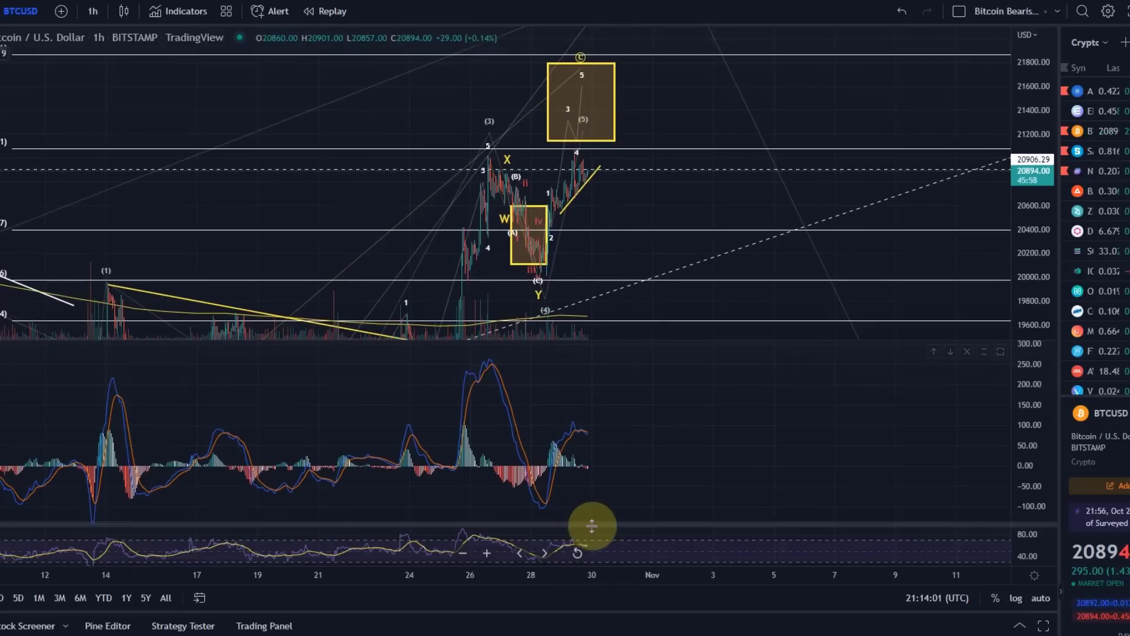
left_click_drag(613, 526, 589, 362)
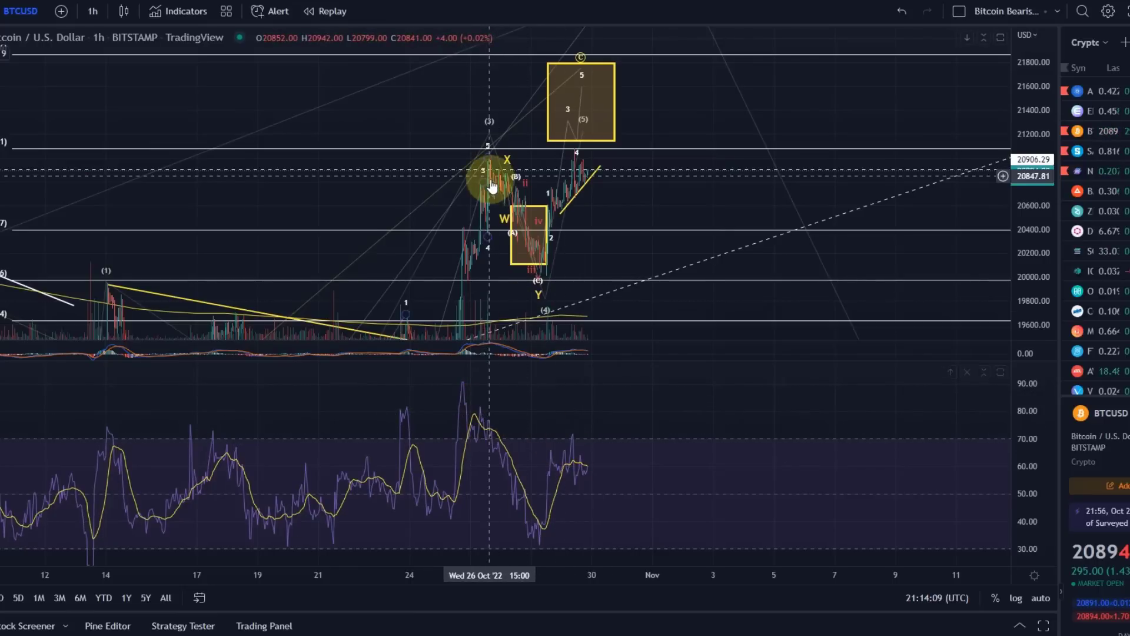
left_click(95, 11)
left_click(120, 292)
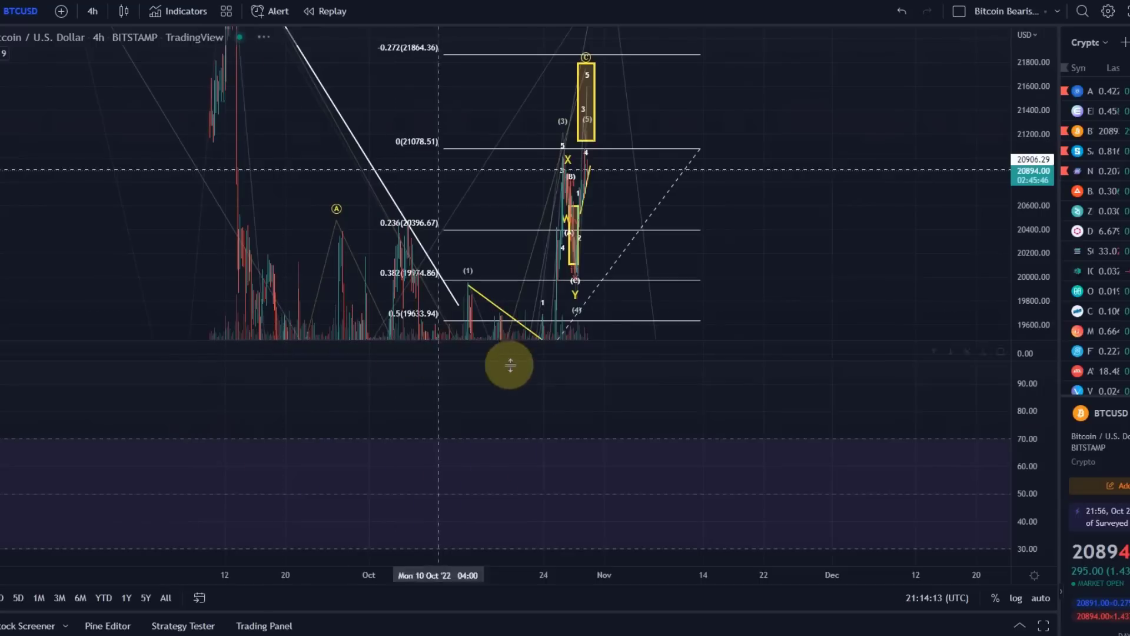